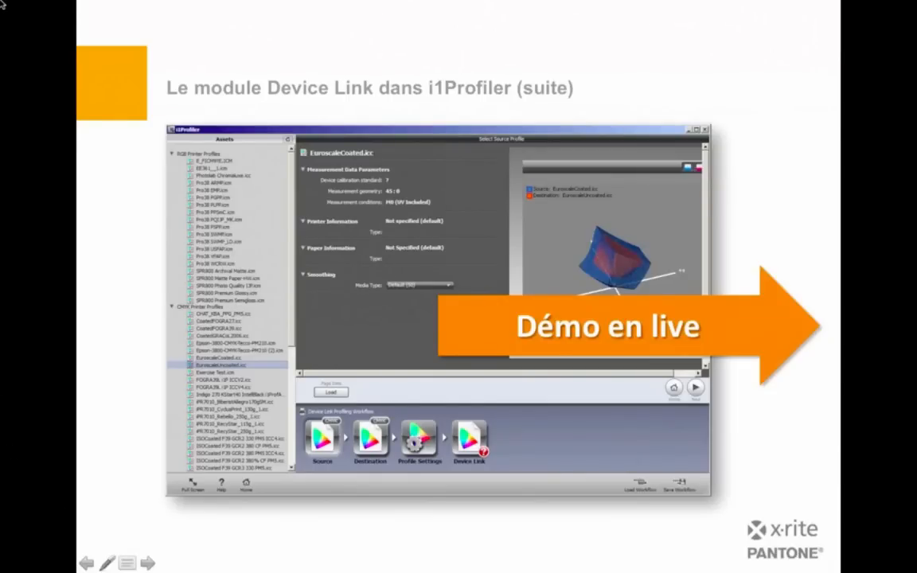
Step: Switch to i1Profiler and start the "Caractérisation de la liaison de périphérique" workflow in the Avancé user mode
mouse_move(0, 2)
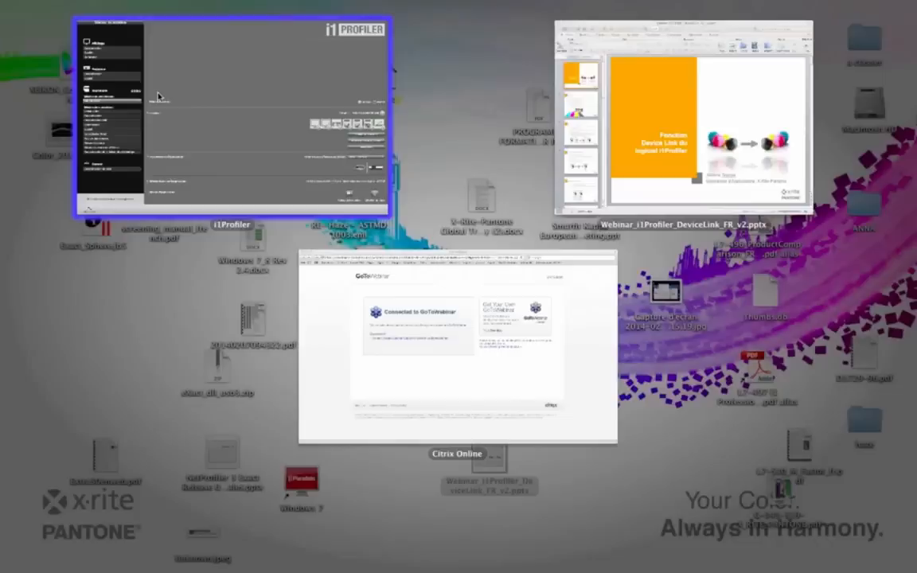
left_click(365, 203)
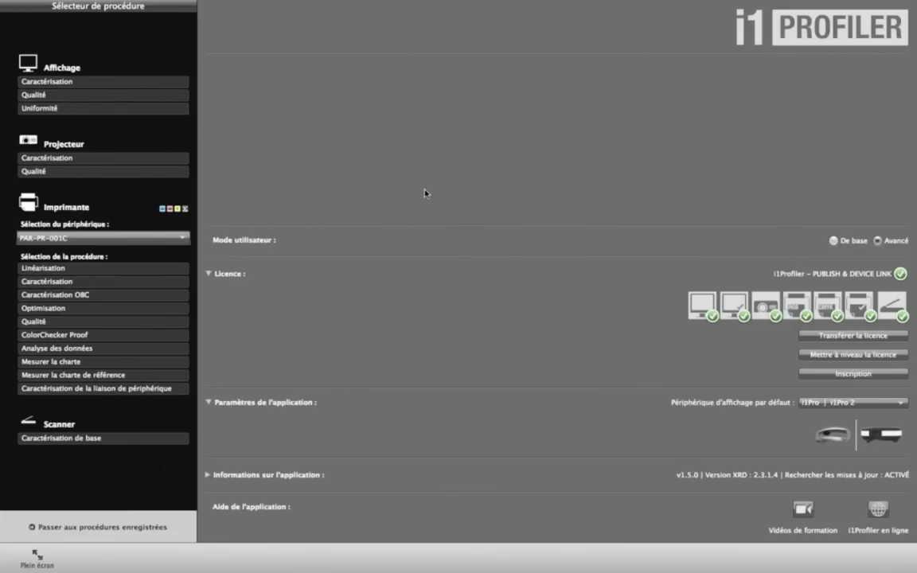
left_click(834, 241)
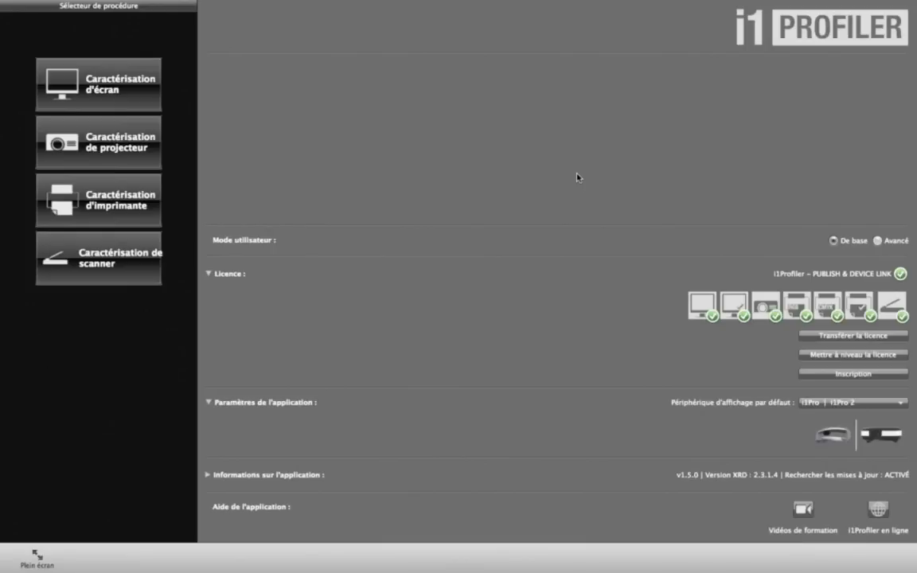
left_click(876, 241)
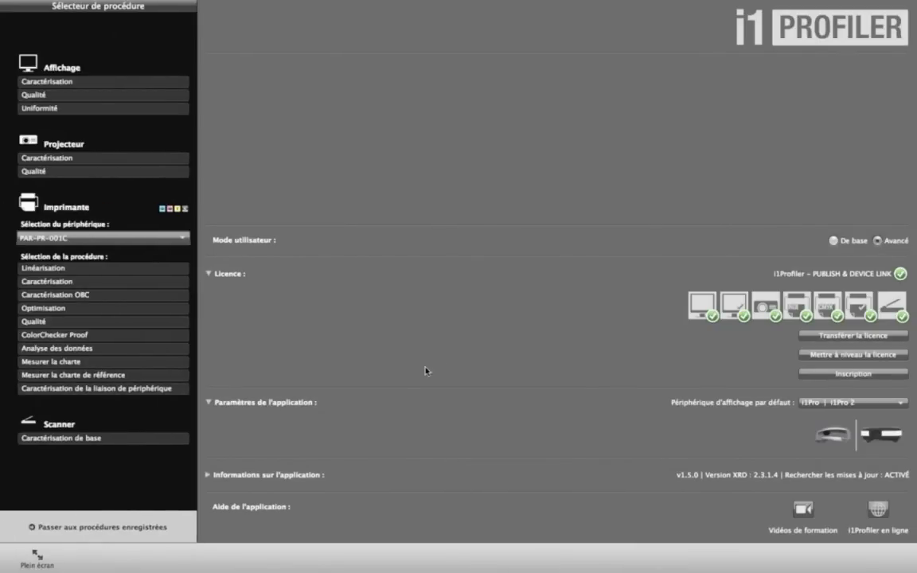
left_click(87, 390)
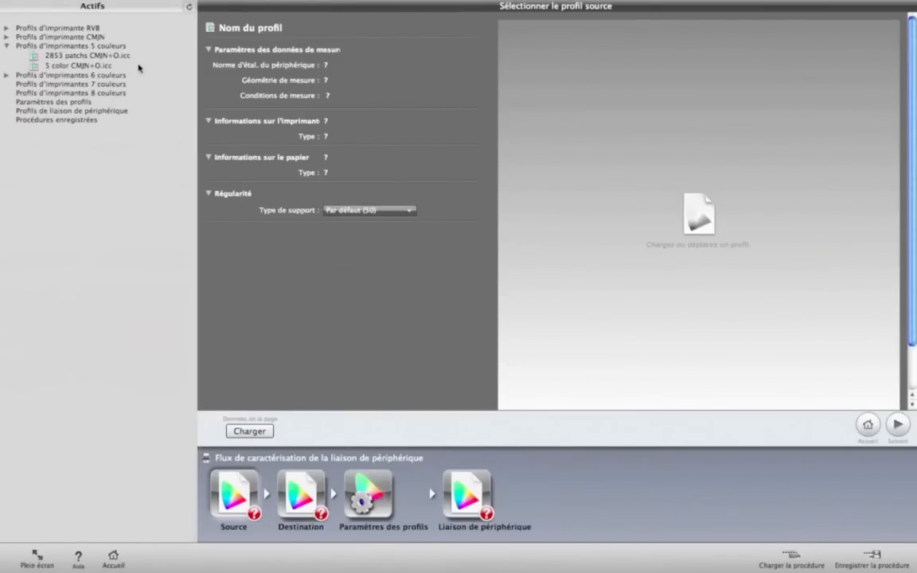
Step: Examine the available RGB, CMYK and 5-colour printer profiles among the assets
left_click(5, 46)
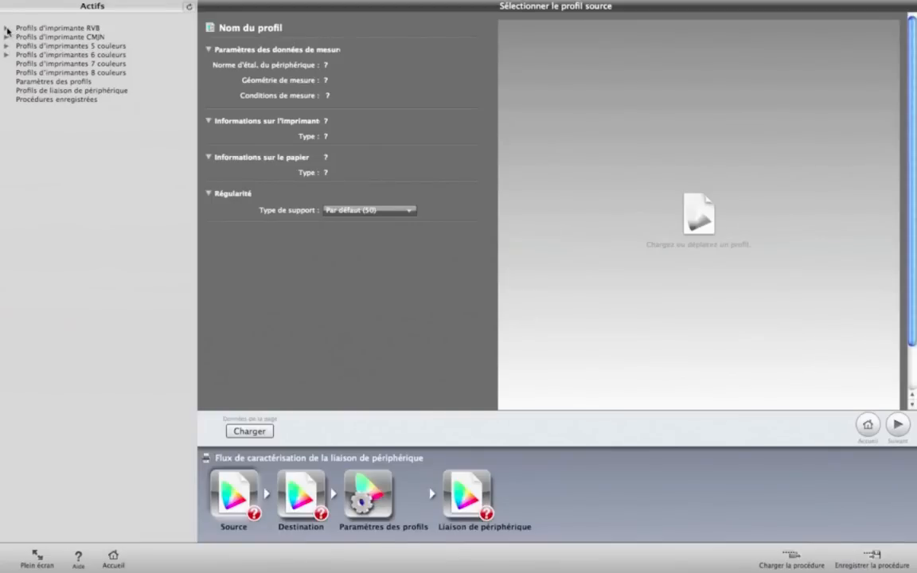
left_click(8, 30)
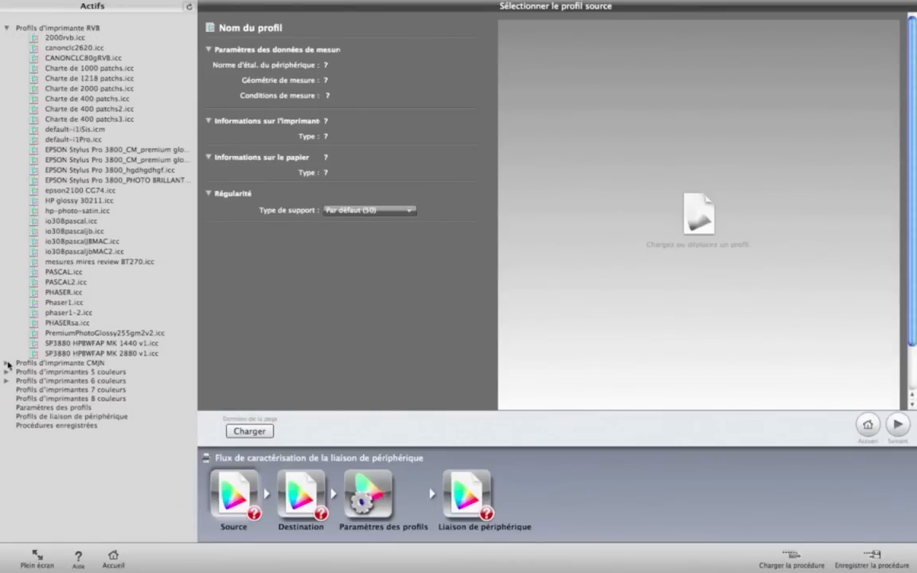
left_click(9, 364)
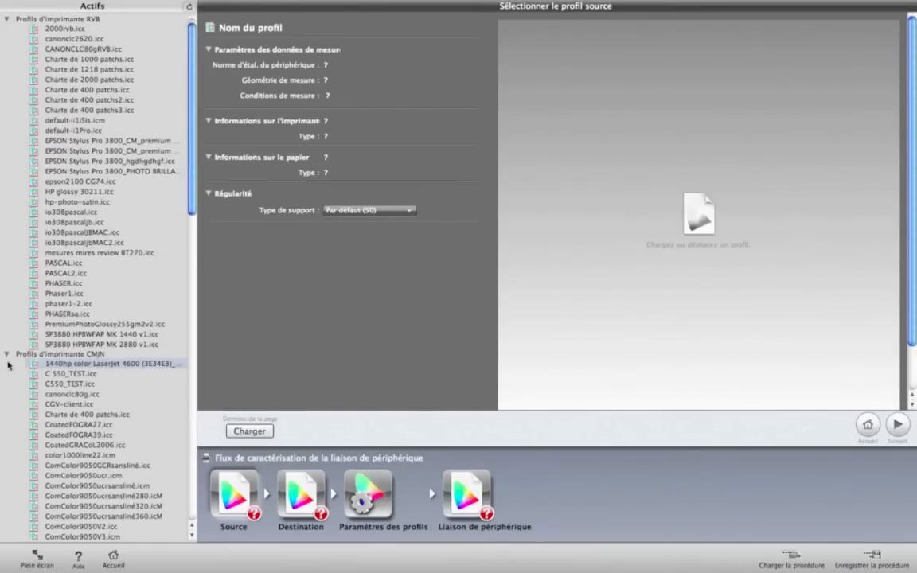
scroll(10, 365, "down", 3)
scroll(10, 364, "down", 4)
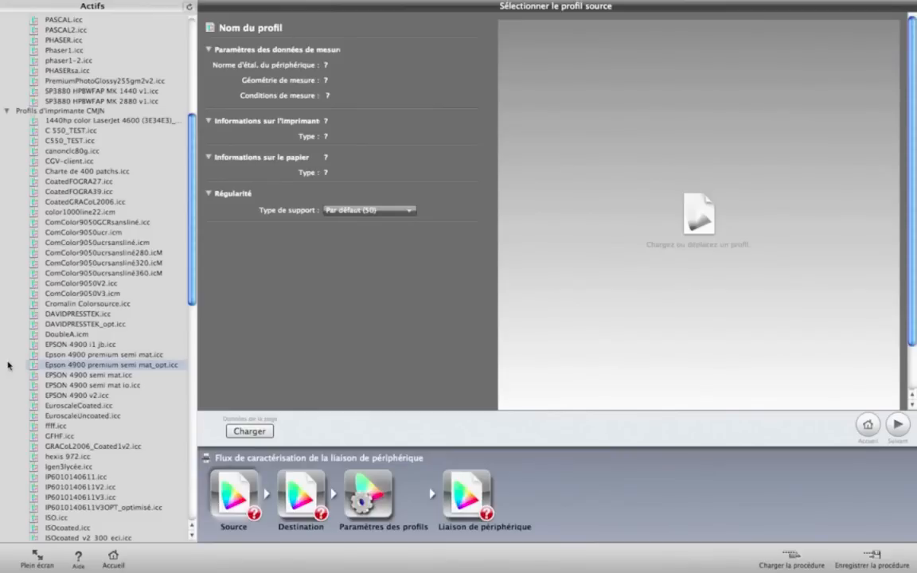
scroll(10, 364, "down", 3)
scroll(10, 367, "down", 13)
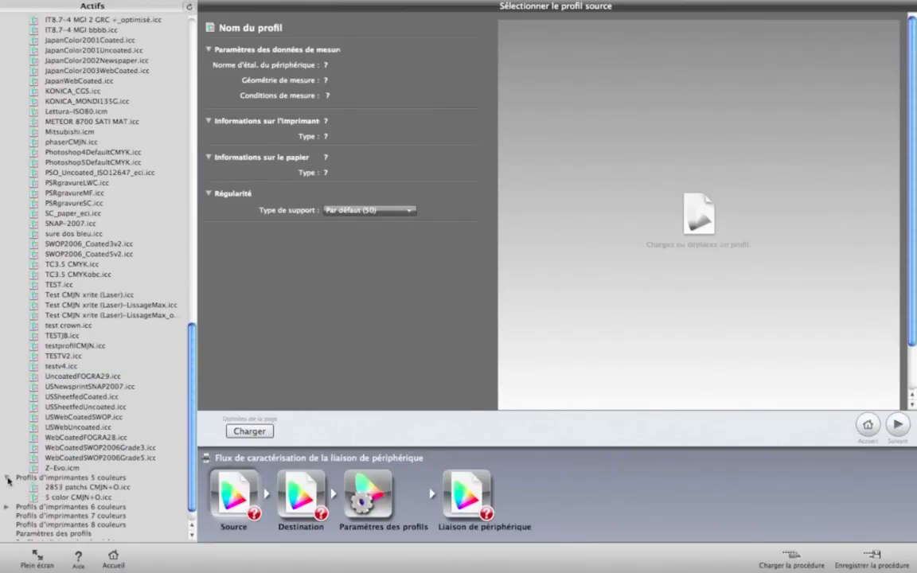
left_click(7, 496)
left_click(6, 497)
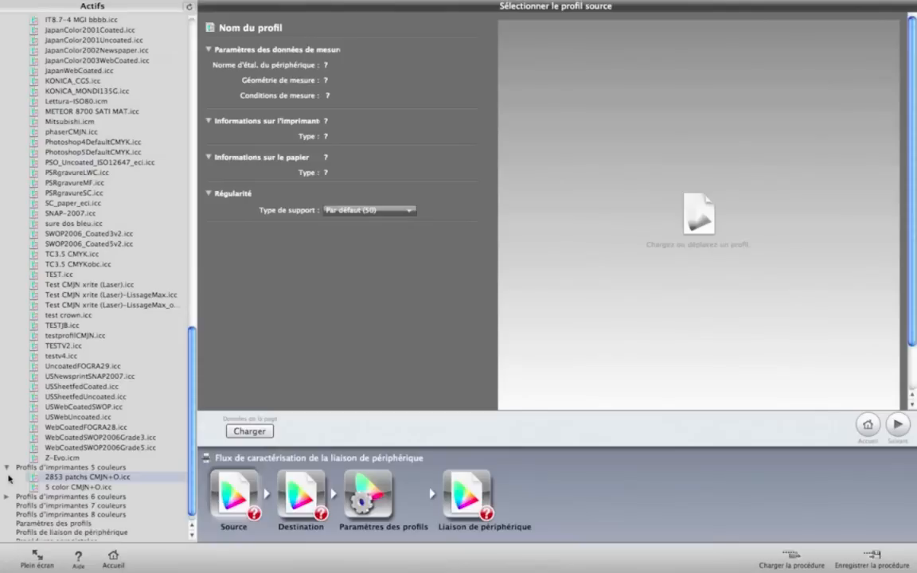
left_click(6, 468)
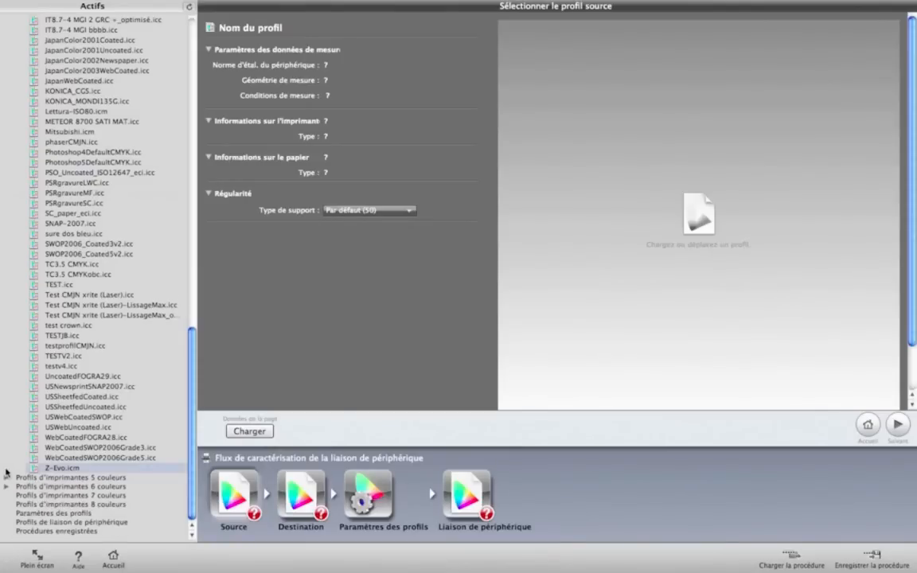
scroll(6, 472, "up", 15)
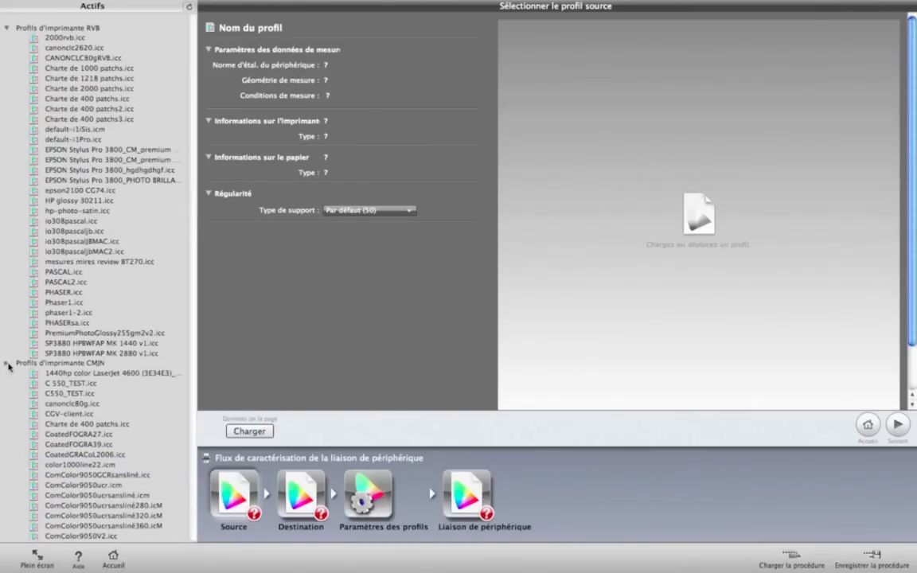
left_click(7, 363)
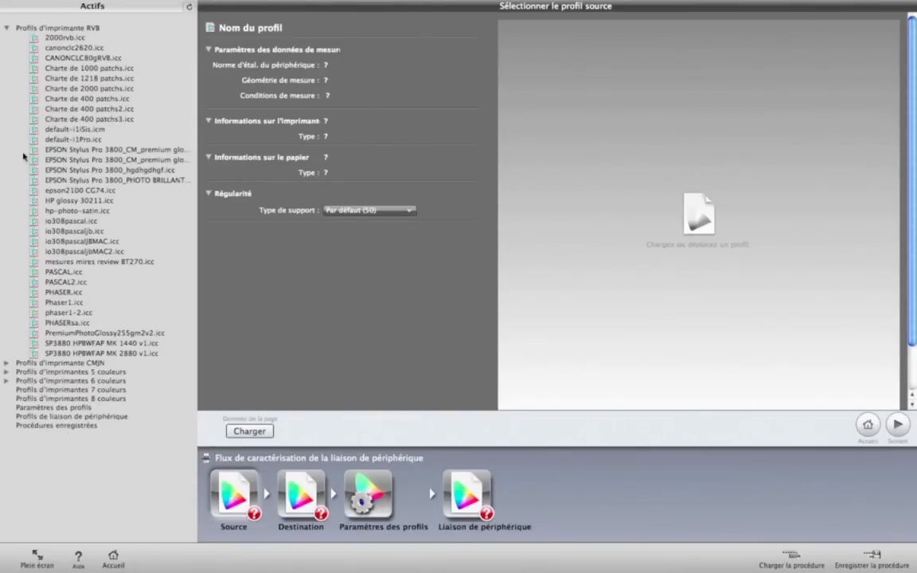
left_click(8, 30)
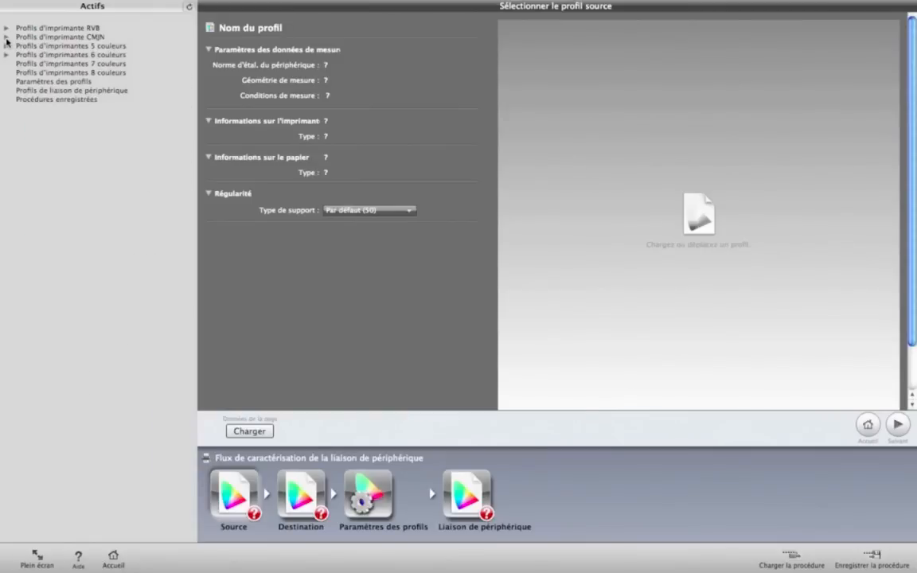
Step: Assign the CMYK profile ISOcoated_v2_300_eci.icc as source with measurement condition M0 – UV inclus and inspect its 3D gamut
left_click(7, 37)
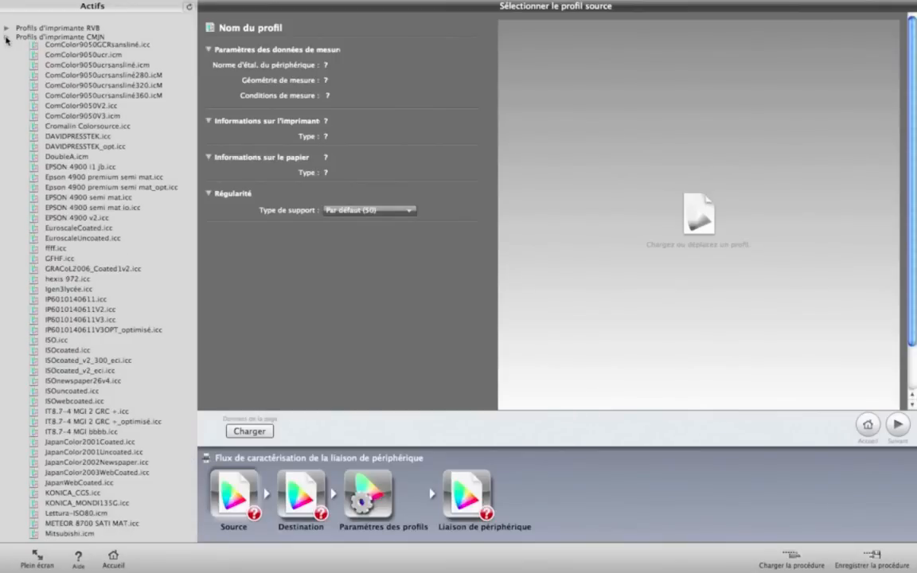
left_click_drag(193, 213, 192, 264)
left_click_drag(92, 359, 231, 500)
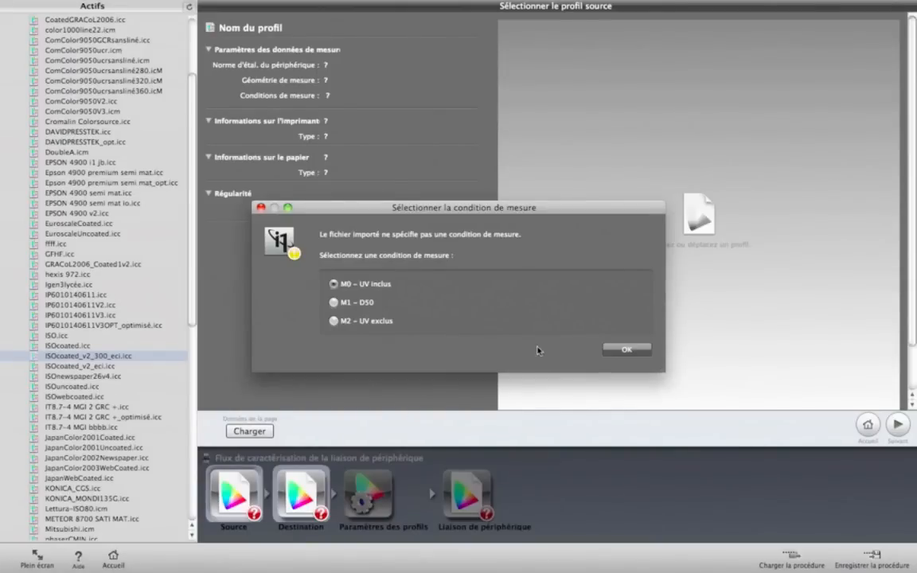
left_click(626, 351)
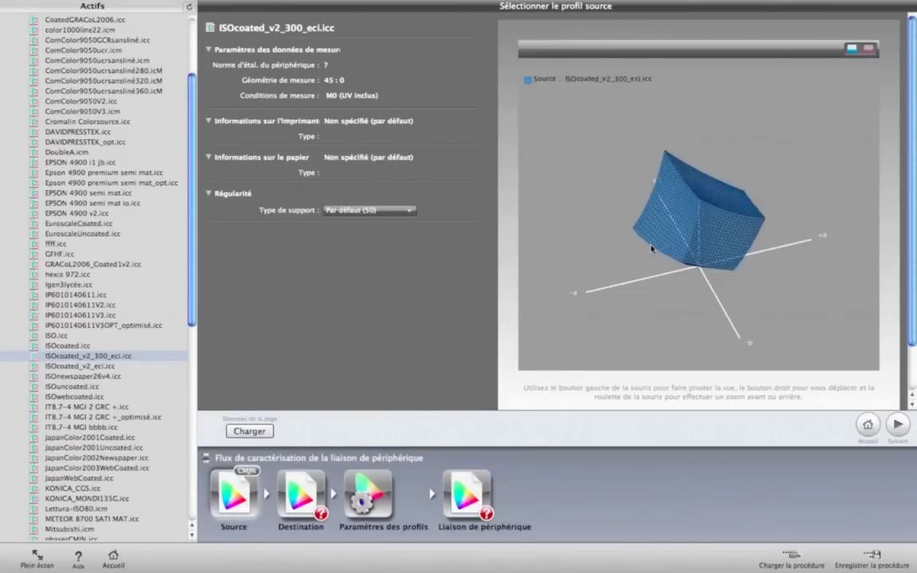
left_click_drag(708, 202, 806, 223)
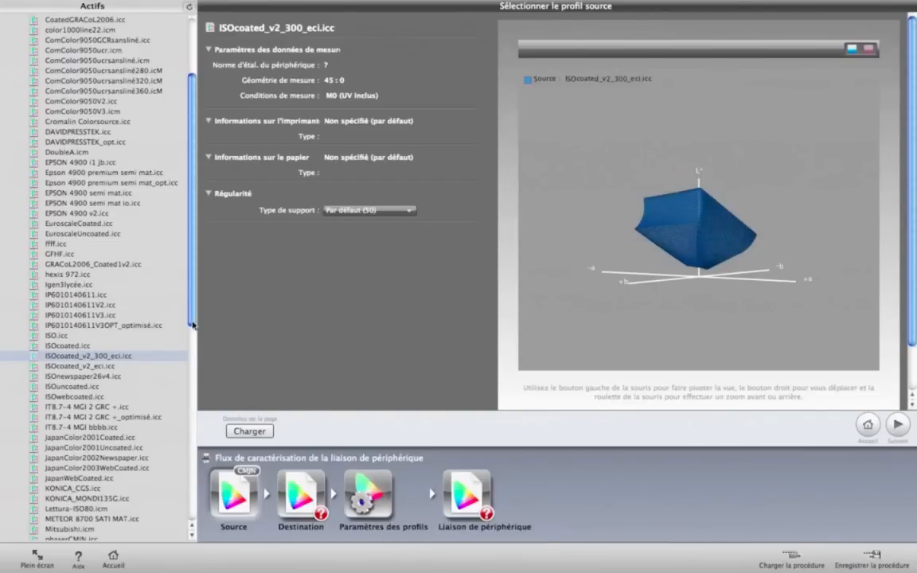
Step: Assign PSRgravureLWC.icc as the destination profile with measurement condition M0 – UV inclus and compare both gamuts in 3D
left_click_drag(192, 328, 191, 409)
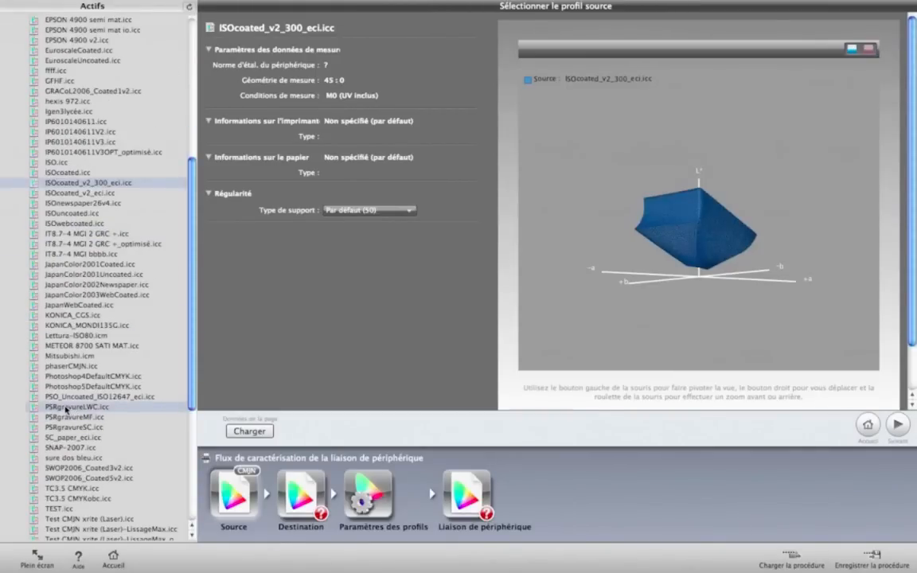
left_click_drag(67, 410, 259, 468)
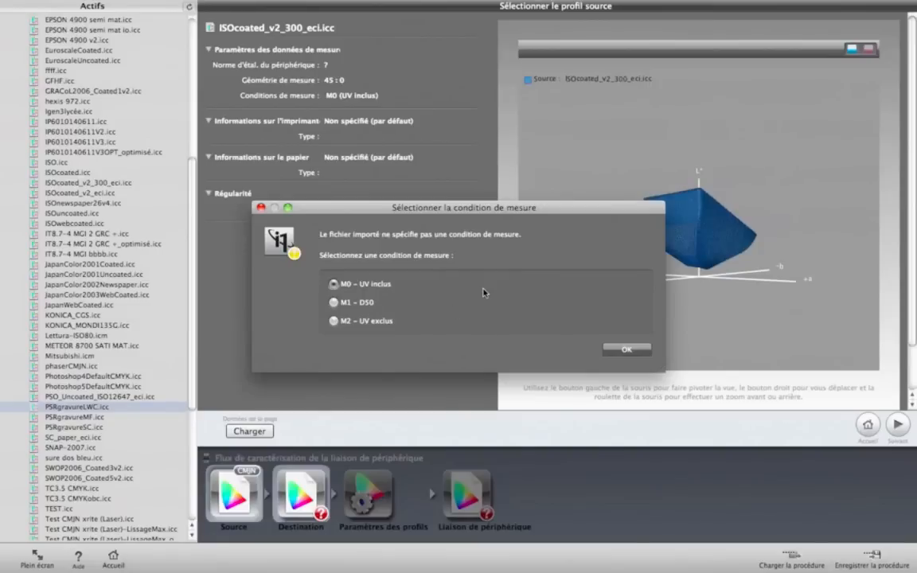
left_click(628, 350)
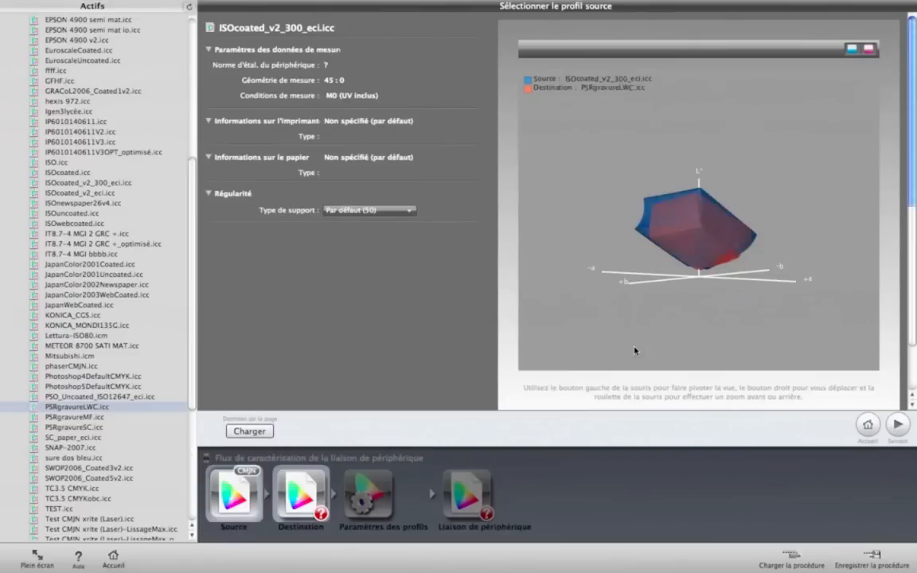
left_click_drag(557, 253, 603, 253)
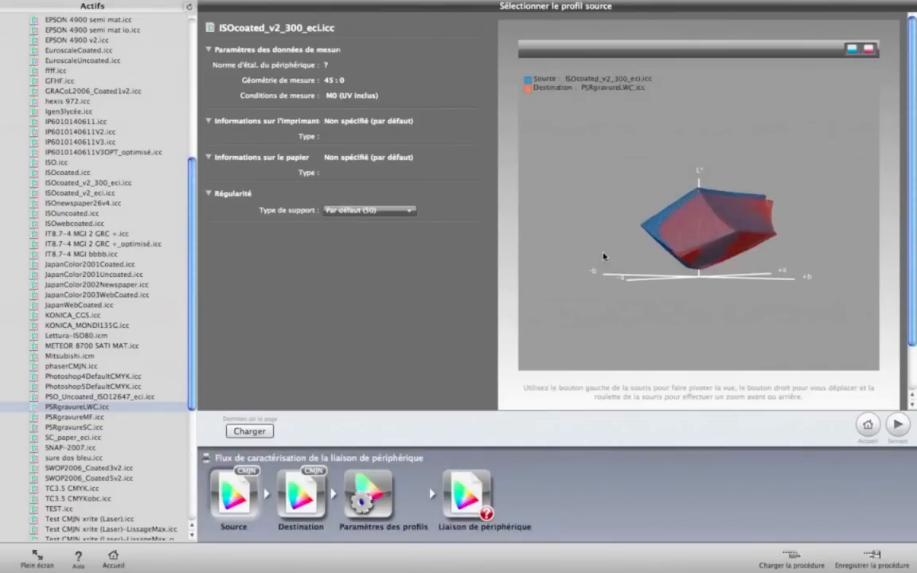
mouse_move(703, 241)
left_mouse_down()
mouse_move(608, 237)
mouse_move(704, 247)
mouse_move(627, 195)
mouse_move(712, 242)
mouse_move(643, 233)
mouse_move(714, 239)
mouse_move(677, 241)
mouse_move(707, 245)
left_mouse_up()
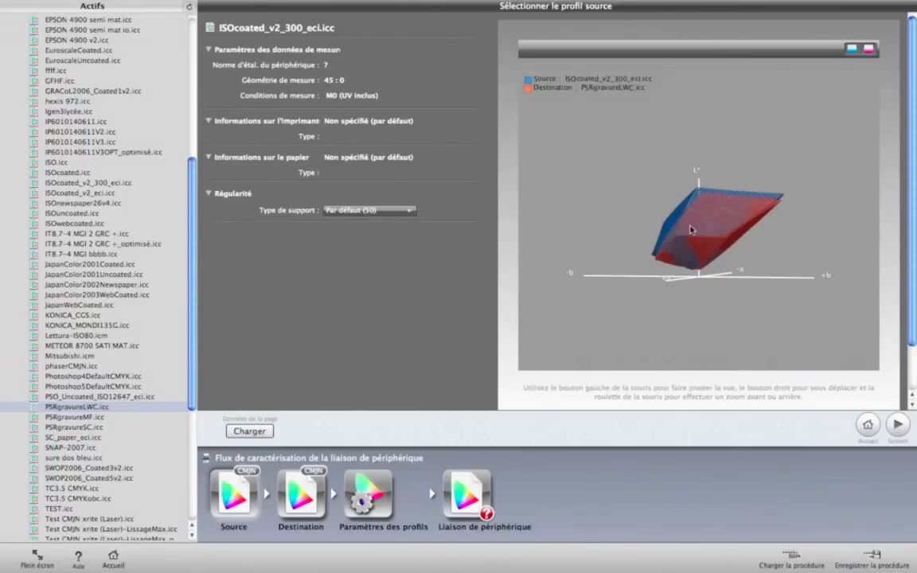
left_click_drag(695, 205, 692, 203)
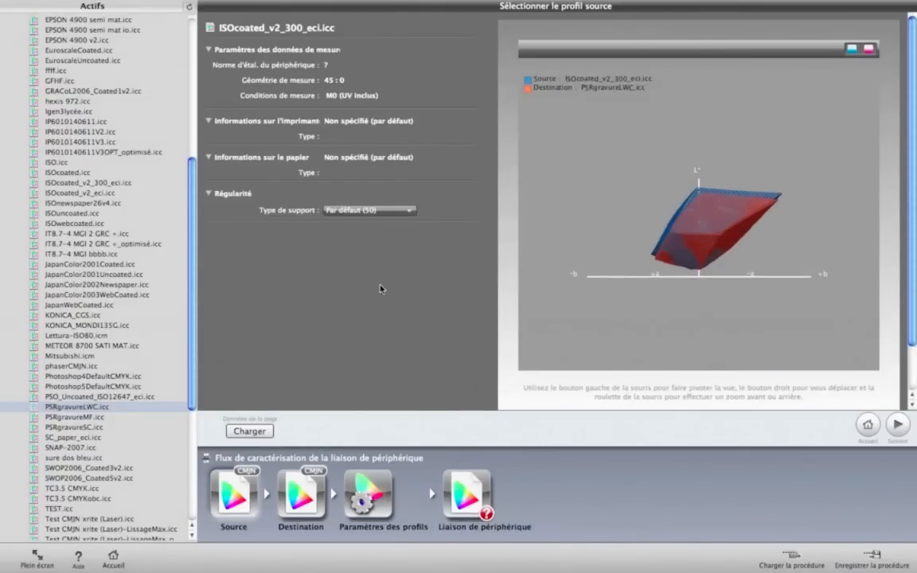
Step: Set the device link type in the profile settings to "Couleur, génération du noir personnalisée"
left_click(378, 510)
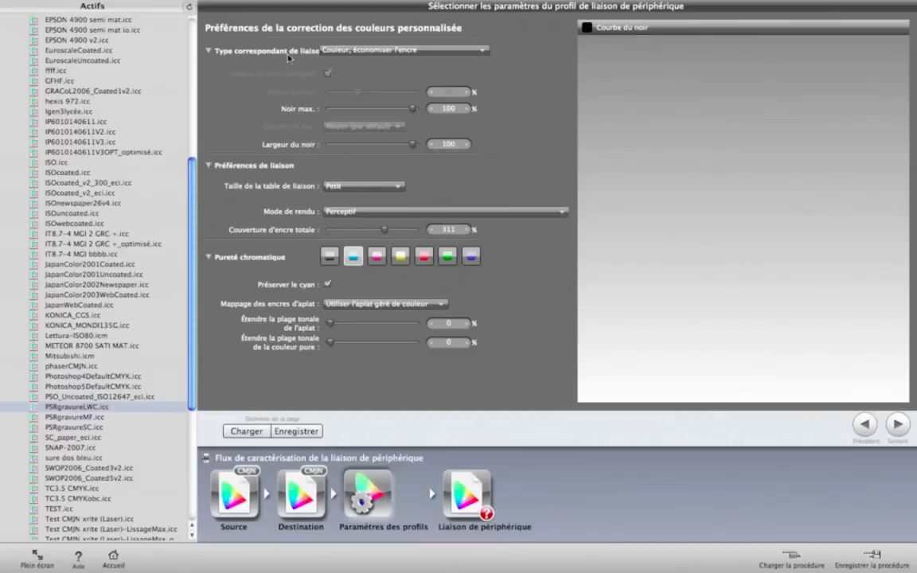
left_click(344, 52)
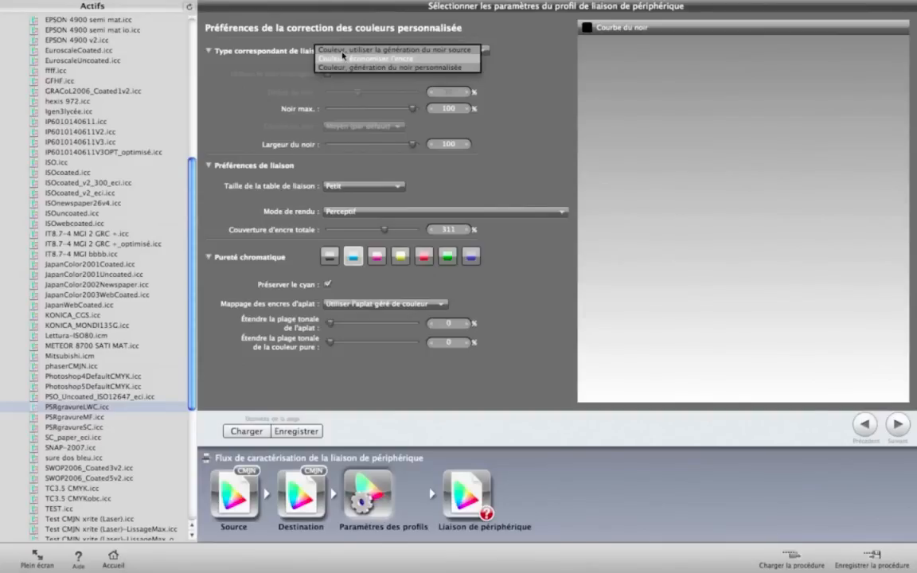
left_click(394, 69)
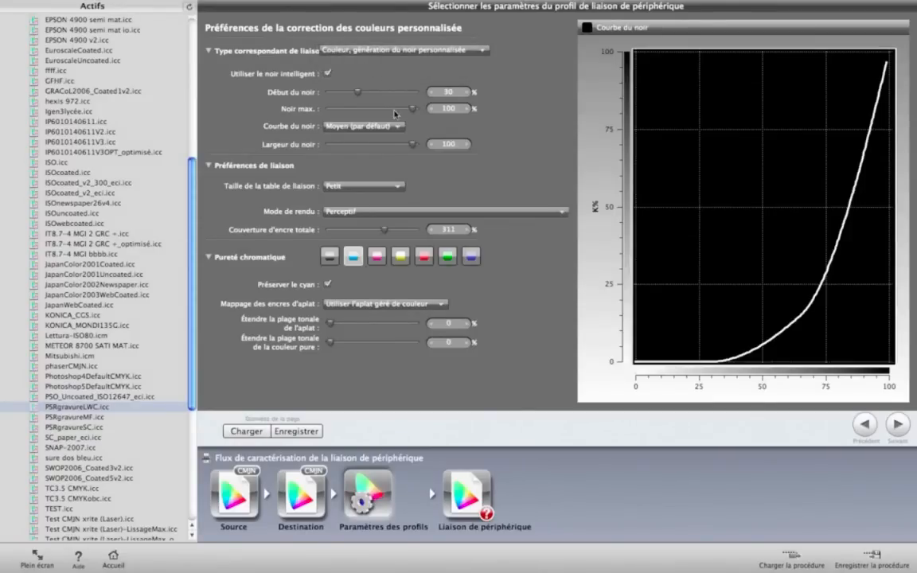
left_click(405, 54)
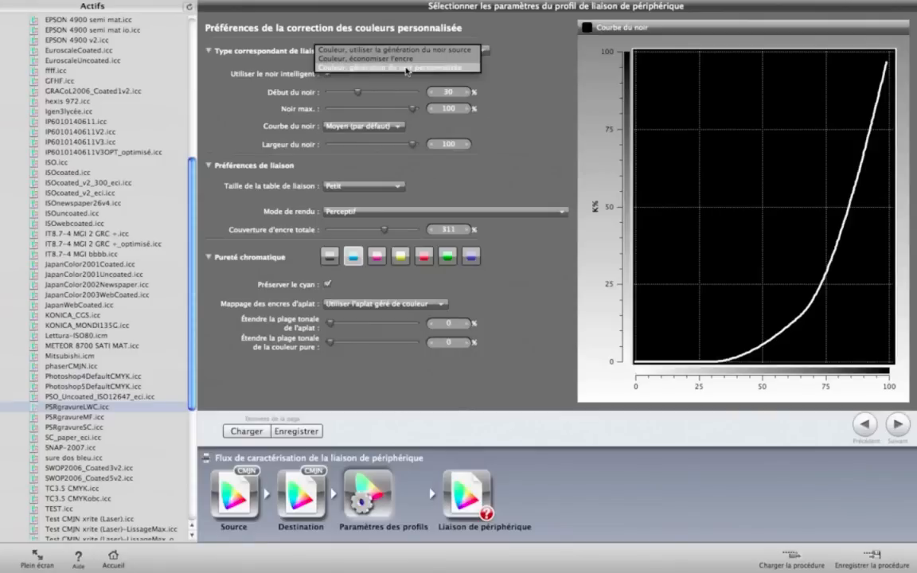
left_click(511, 111)
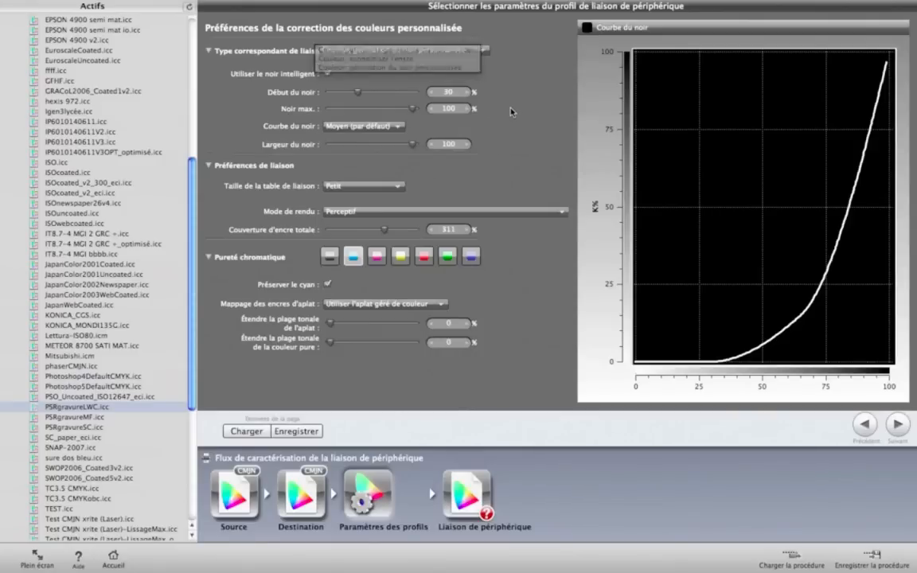
Step: Restart the printer device link workflow and assign the CMYK profile Test CMJN xrite (Laser).icc as source
left_click(114, 560)
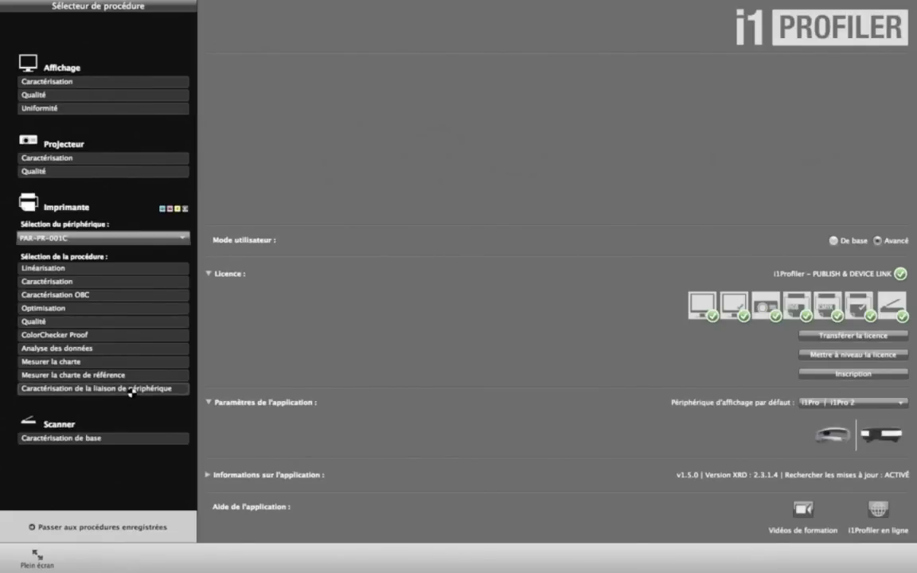
left_click(129, 390)
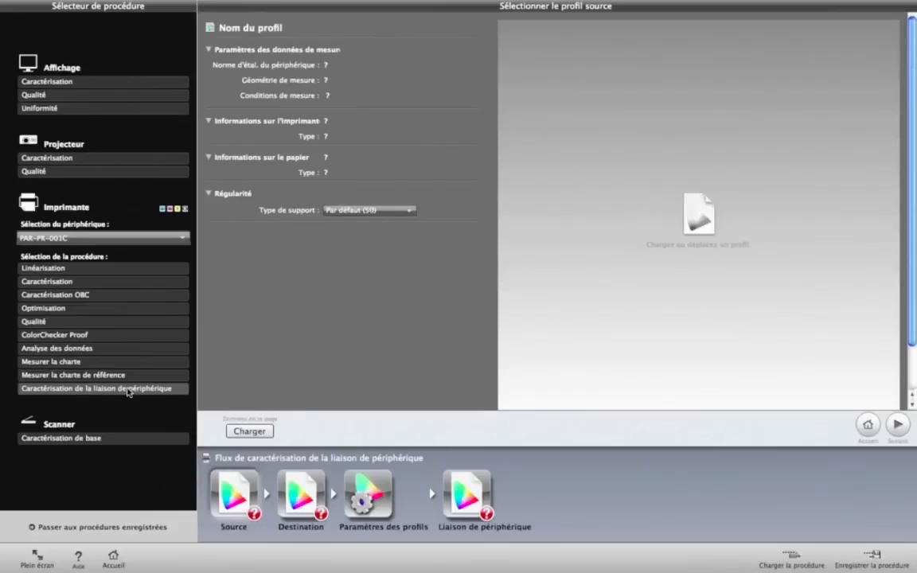
left_click(7, 48)
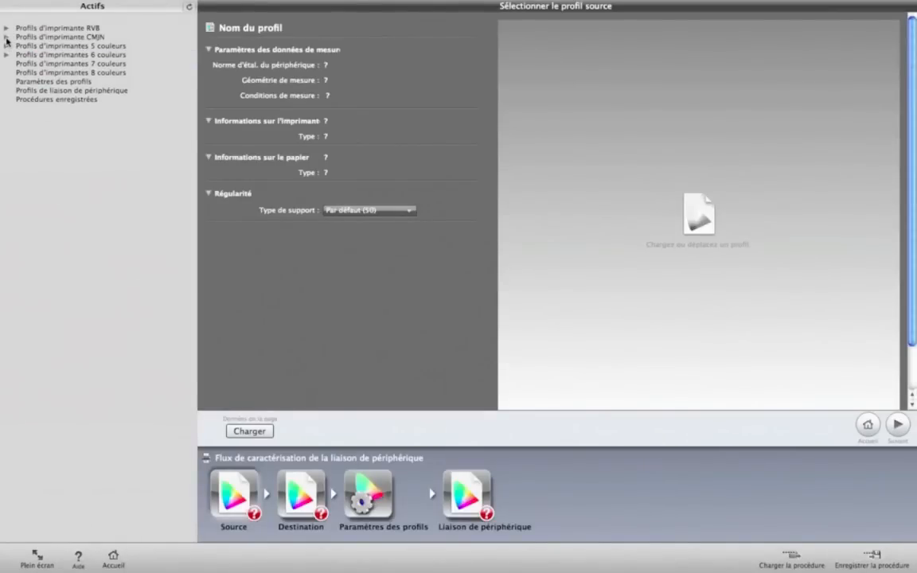
left_click(7, 37)
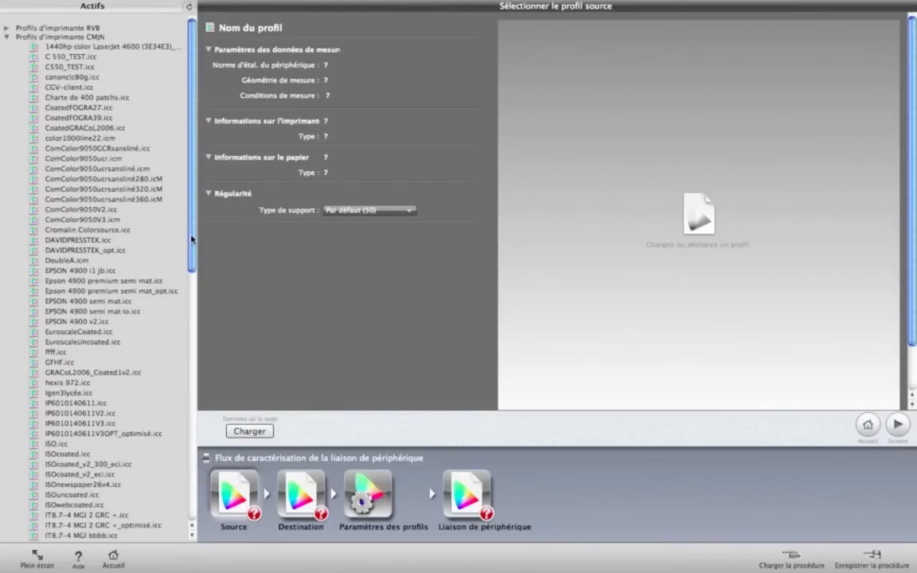
left_click_drag(192, 239, 236, 490)
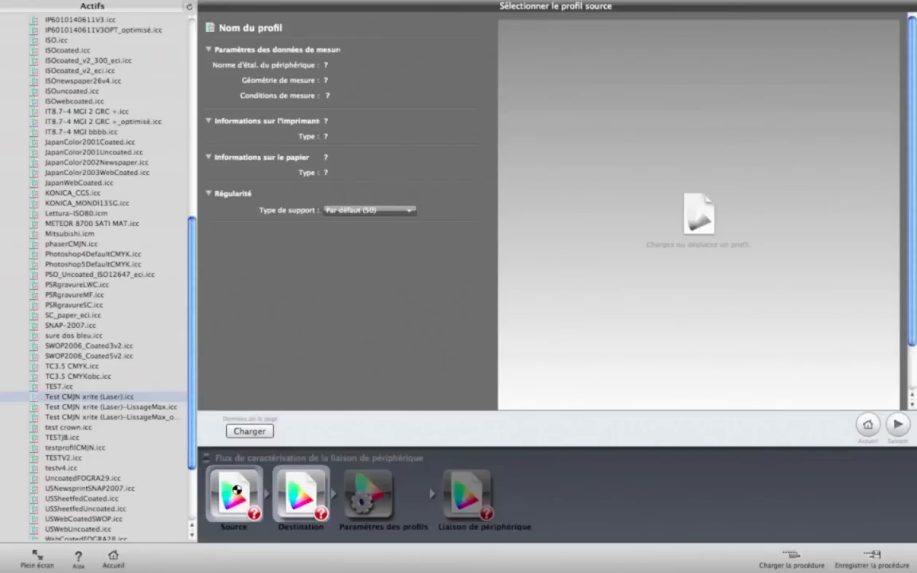
left_click_drag(236, 489, 232, 489)
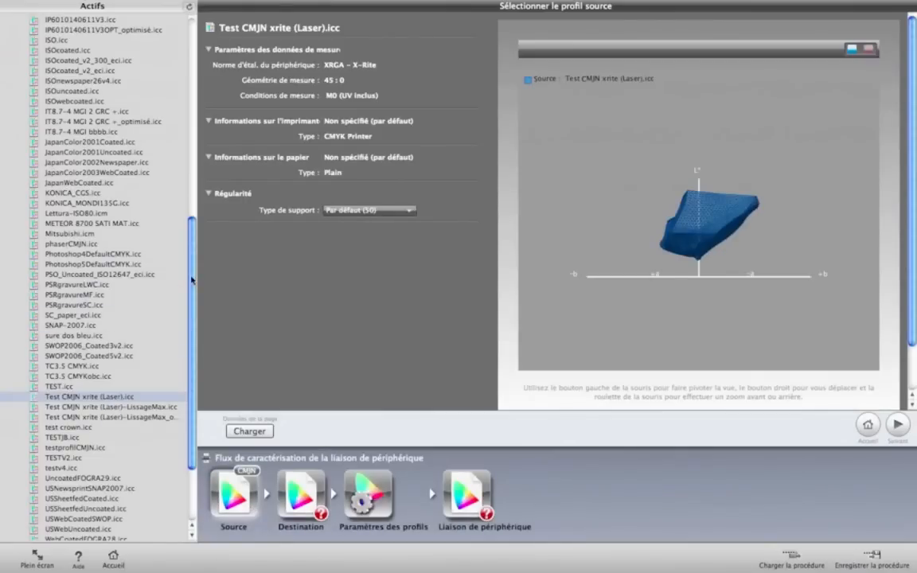
Step: Assign IT8.7-4 MGI 2 GRC +.icc as the destination profile, accept the measurement condition mismatch and compare both gamuts in 3D
scroll(177, 251, "up", 2)
left_click_drag(196, 267, 199, 236)
left_click_drag(85, 194, 275, 455)
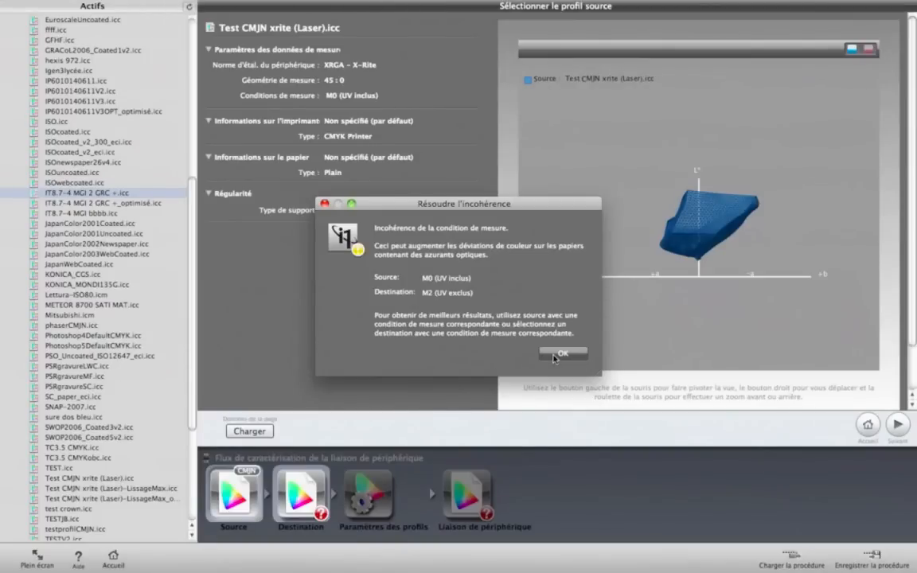
left_click(559, 355)
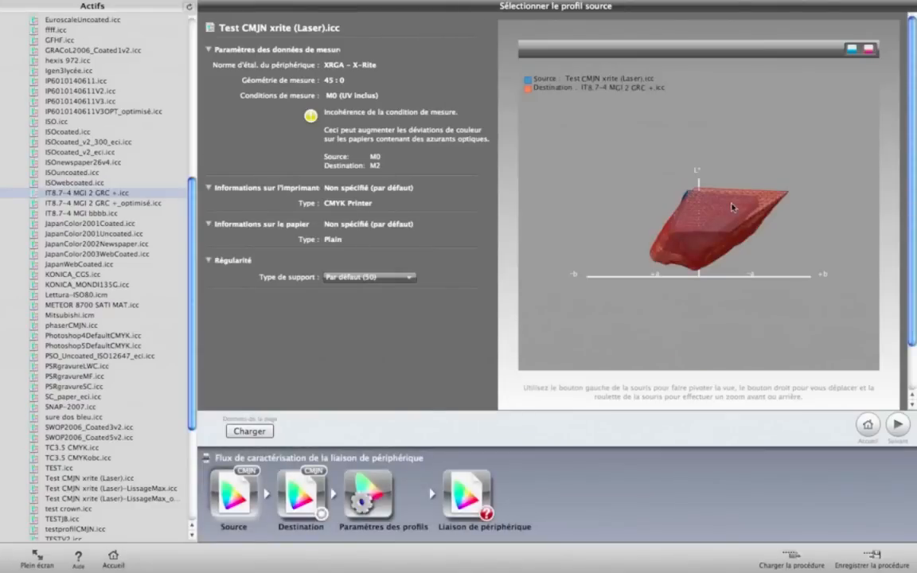
left_click_drag(636, 208, 734, 248)
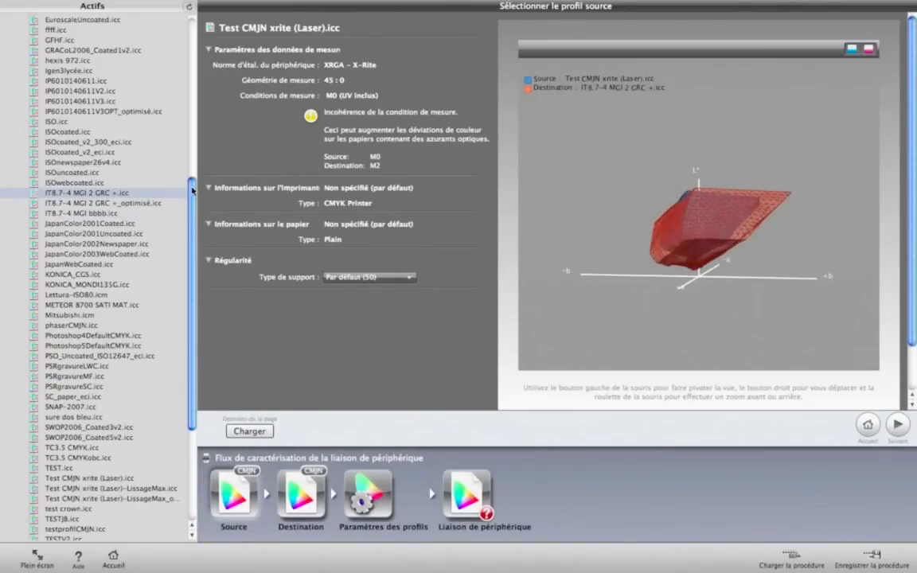
Step: Replace the destination profile with canonclc80g.icc and accept the measurement condition mismatch
left_click_drag(192, 180, 194, 35)
left_click_drag(73, 69, 318, 481)
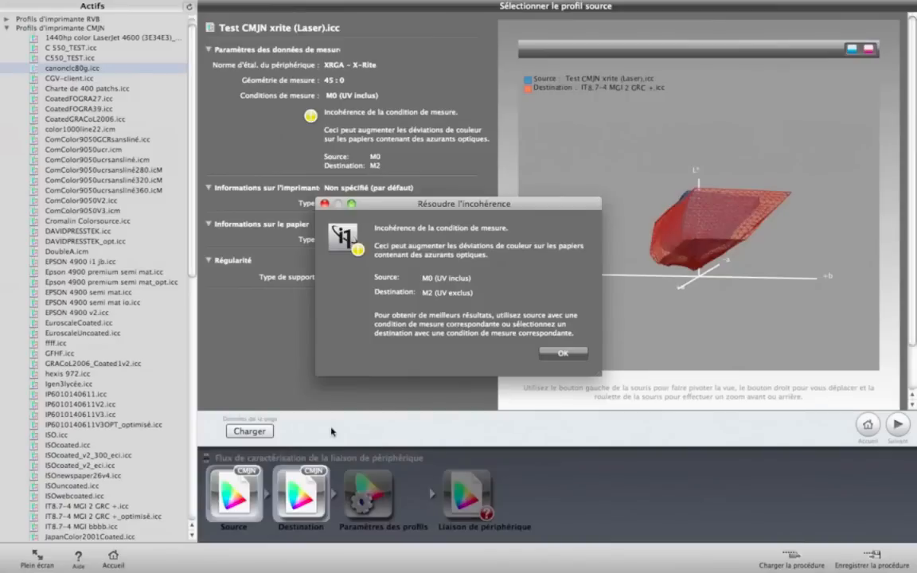
left_click(564, 353)
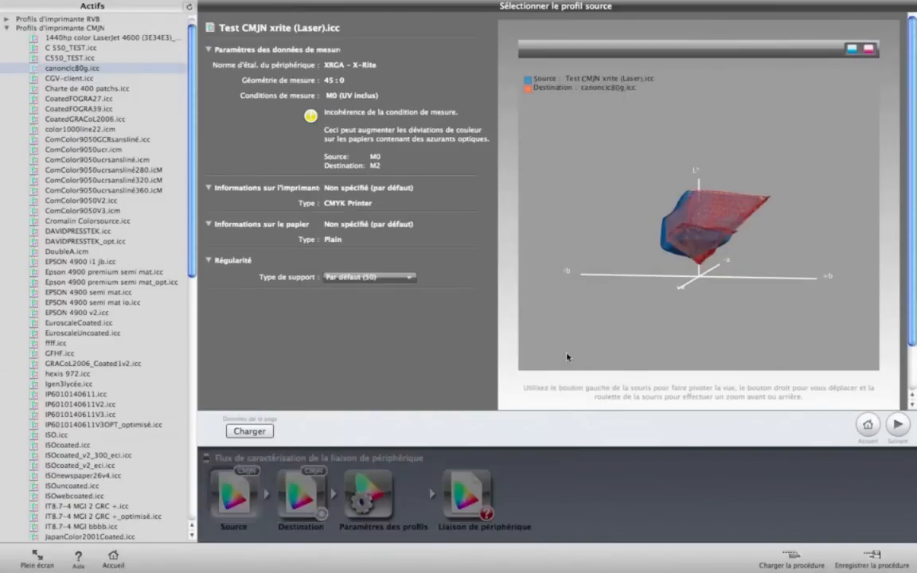
Step: Assign the 1440hp color LaserJet 4600 (3E34E3)_brillant.icc profile as destination with measurement condition M0 – UV inclus
left_click(89, 39)
left_click_drag(89, 39, 317, 470)
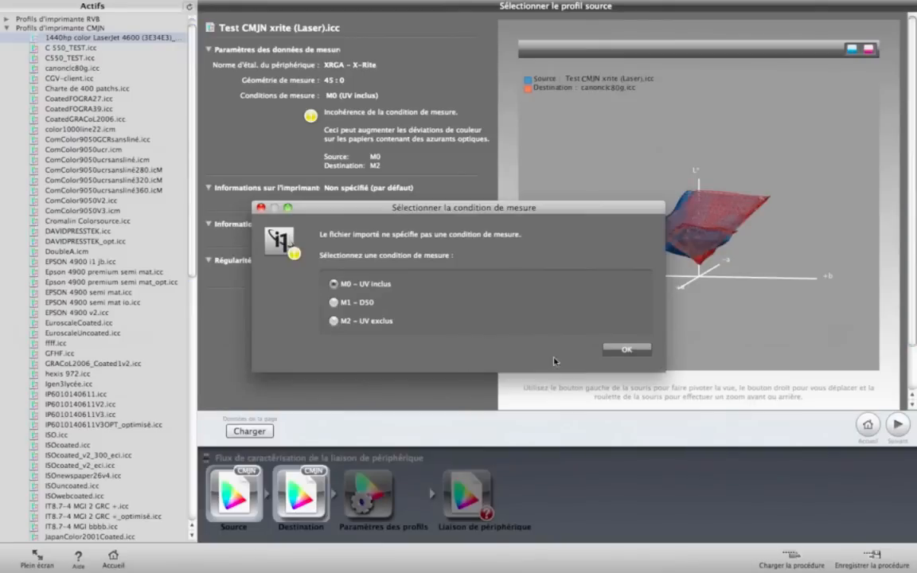
left_click(620, 350)
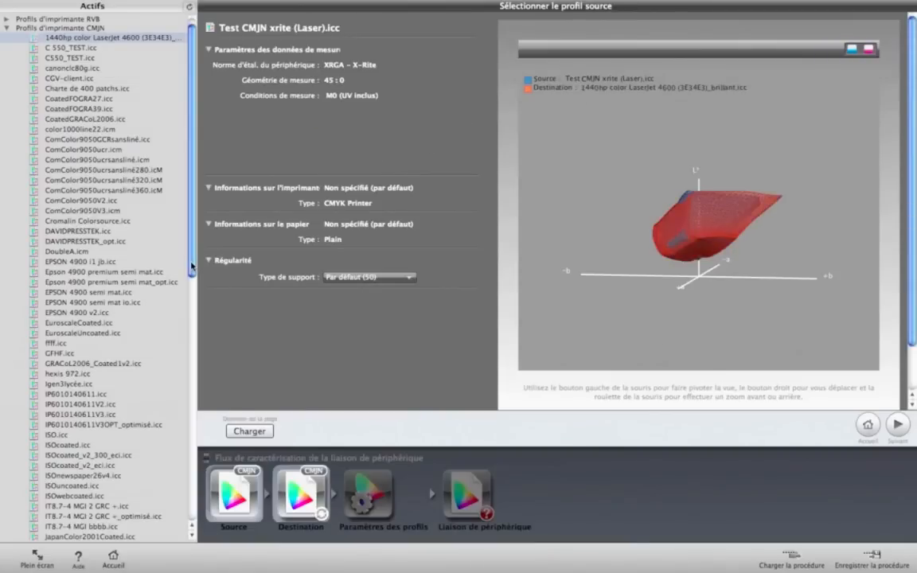
Step: In the profile settings, try the source black generation link type and return to "Couleur, génération du noir personnalisée"
left_click(367, 495)
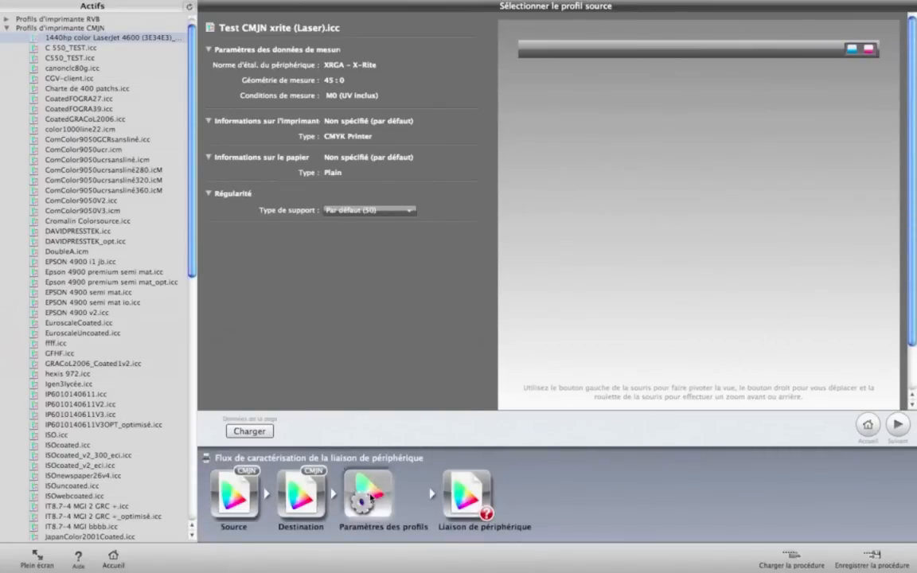
left_click(398, 50)
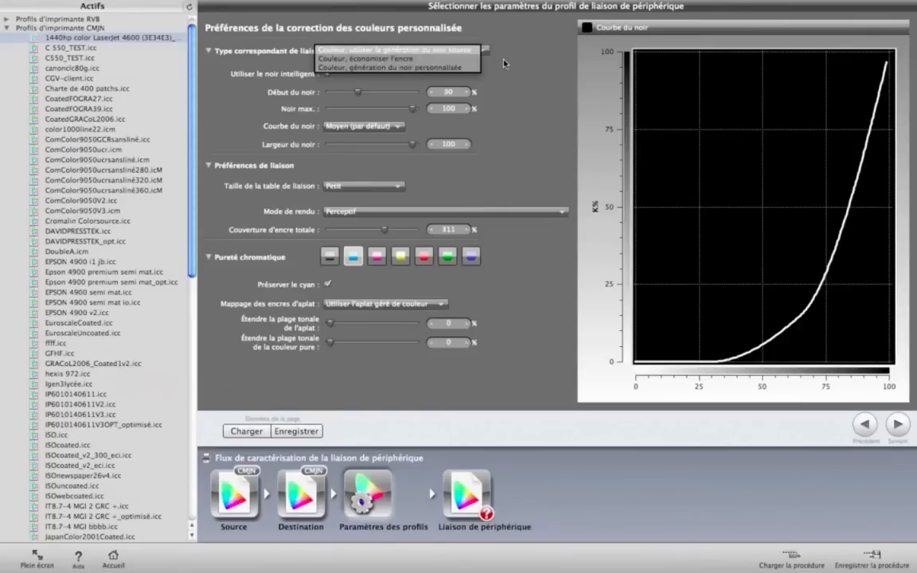
left_click(412, 50)
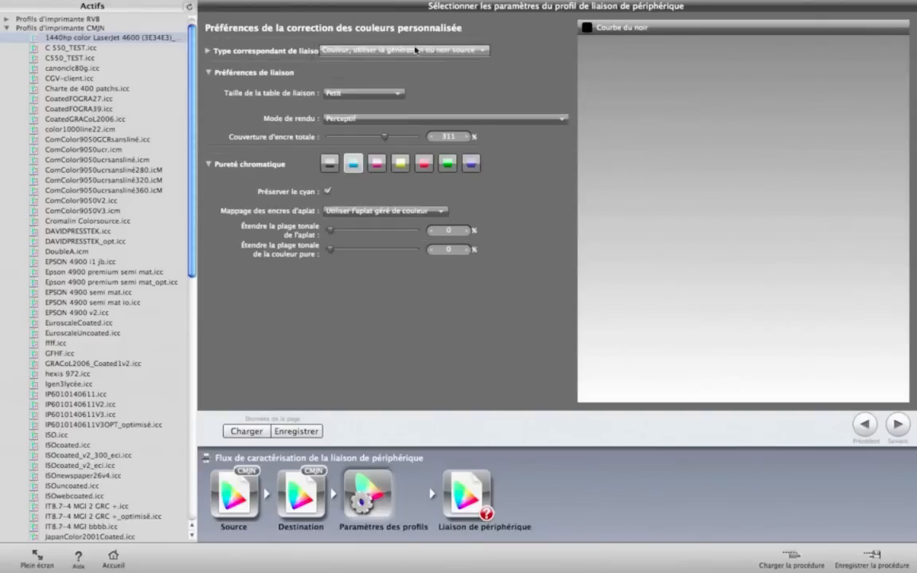
left_click(413, 53)
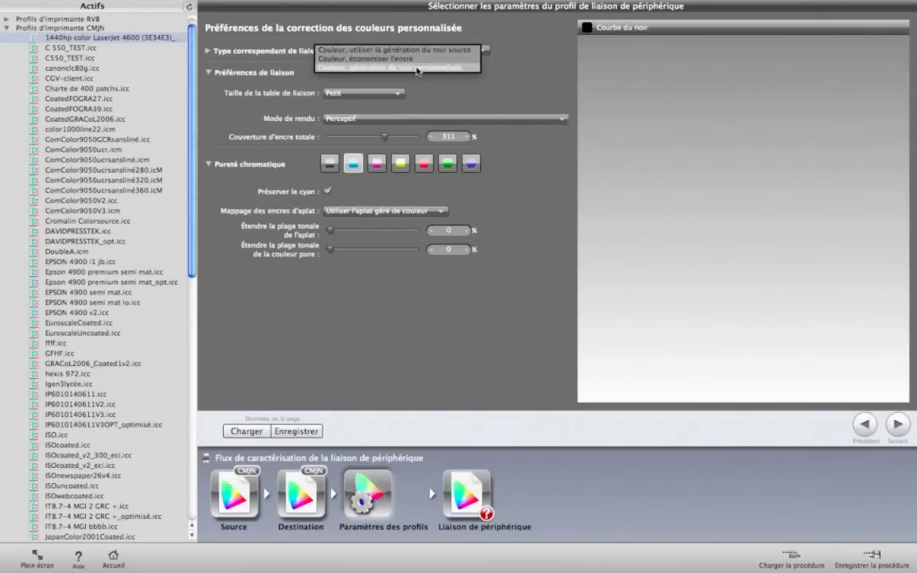
left_click(418, 69)
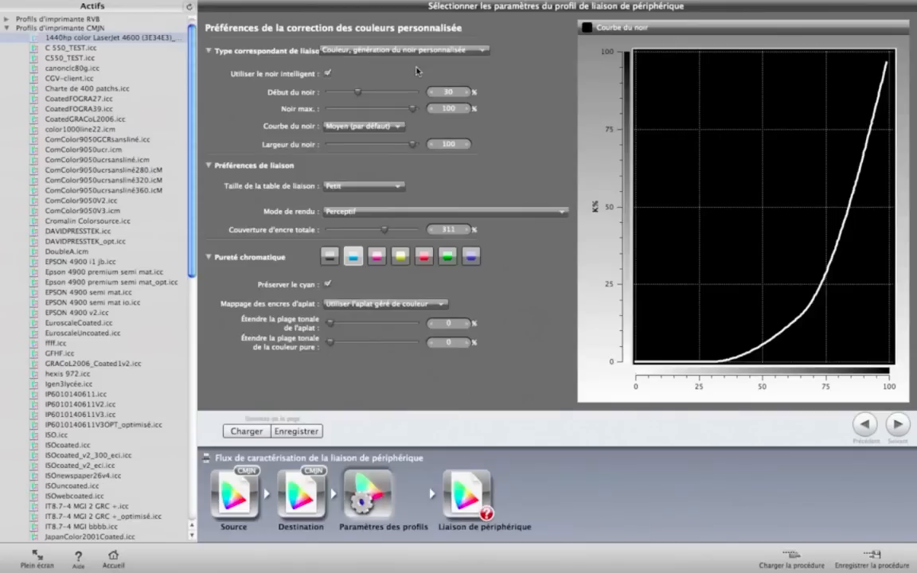
Step: Set the black start (Début du noir) to 16 % and the maximum black (Noir max.) to 96 %
mouse_move(359, 94)
left_mouse_down()
mouse_move(336, 93)
mouse_move(370, 94)
left_mouse_up()
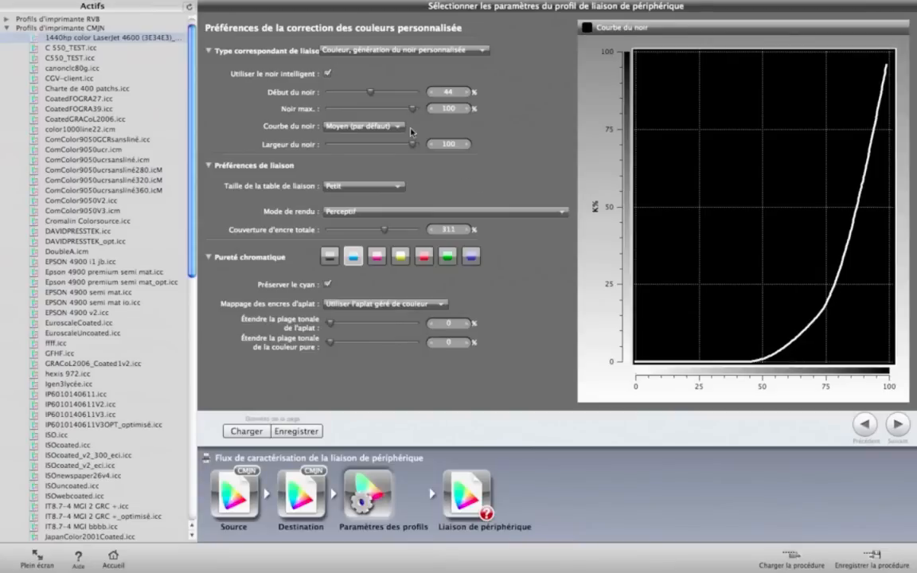
left_click_drag(373, 94, 345, 96)
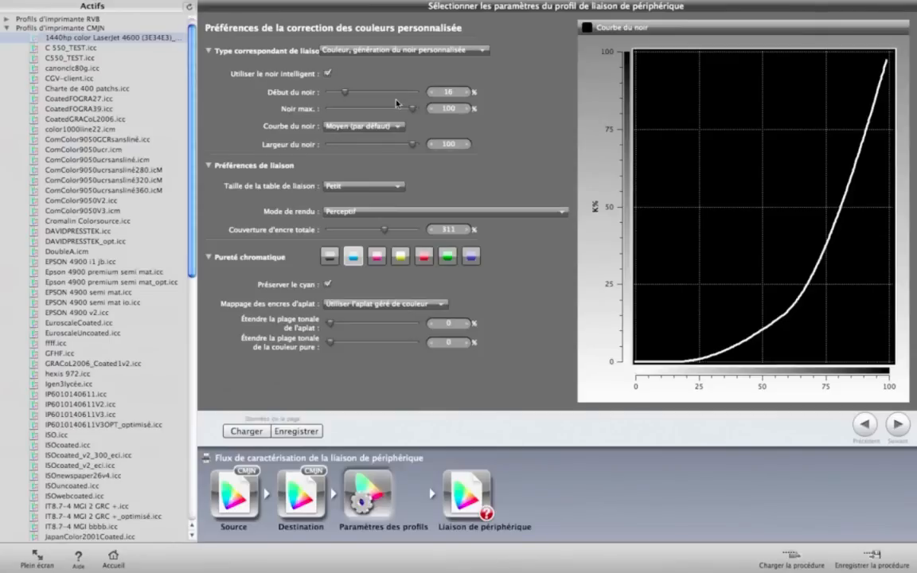
mouse_move(413, 108)
left_mouse_down()
mouse_move(391, 113)
mouse_move(415, 114)
left_mouse_up()
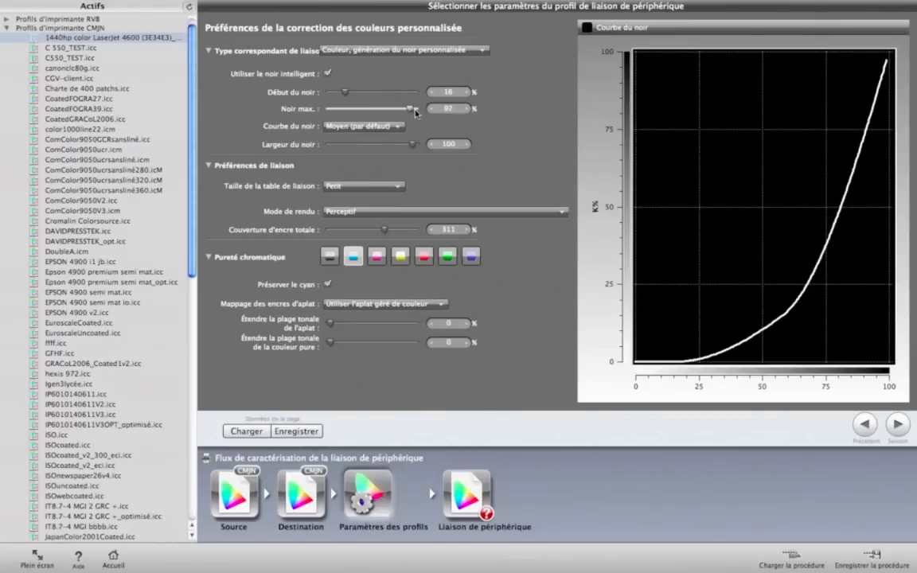
mouse_move(415, 113)
left_mouse_down()
mouse_move(396, 113)
mouse_move(413, 113)
left_mouse_up()
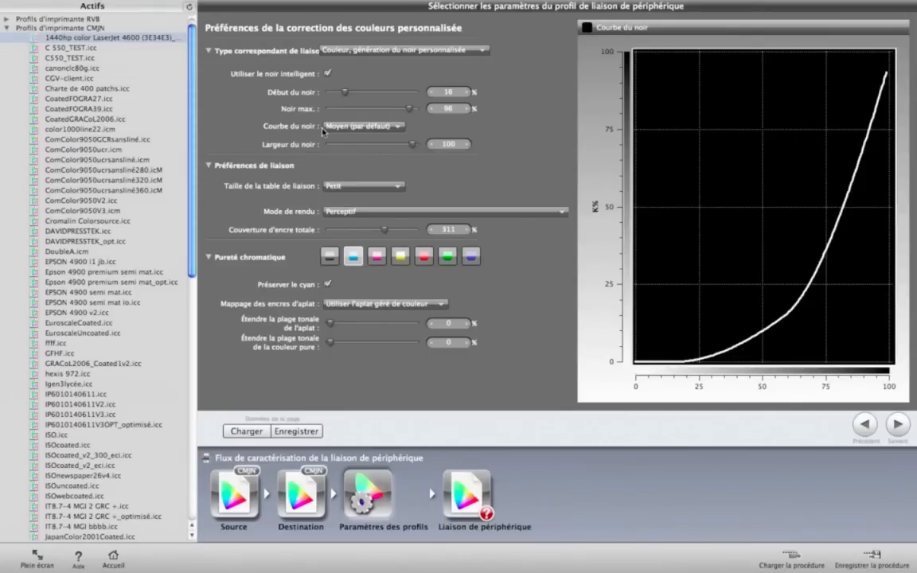
Step: Compare the black curve presets and set Courbe du noir to Important
left_click(358, 127)
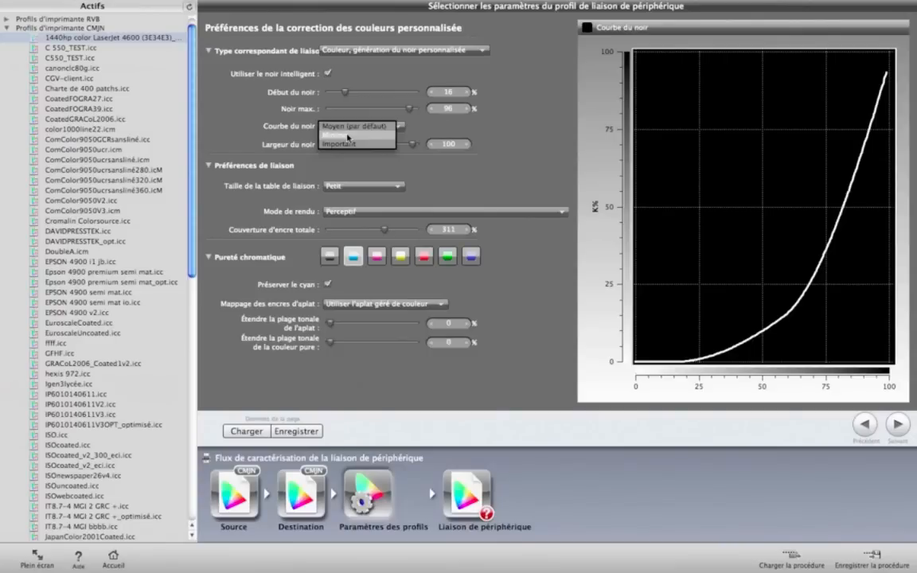
left_click(348, 137)
left_click(361, 129)
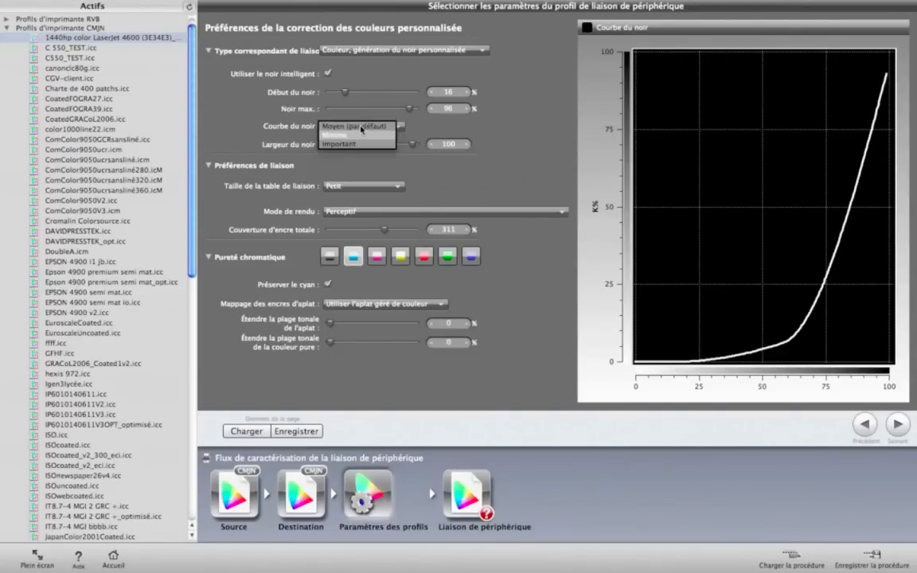
left_click(362, 127)
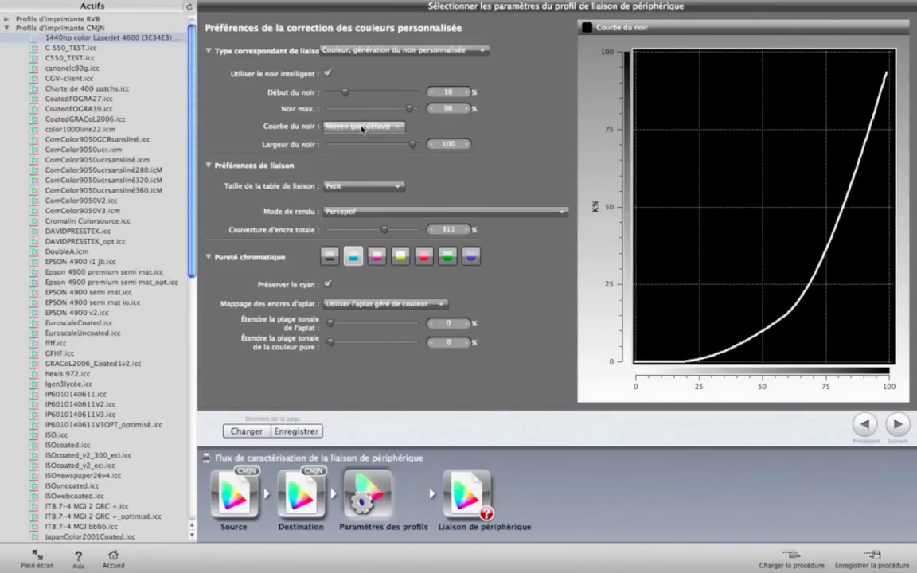
left_click(362, 127)
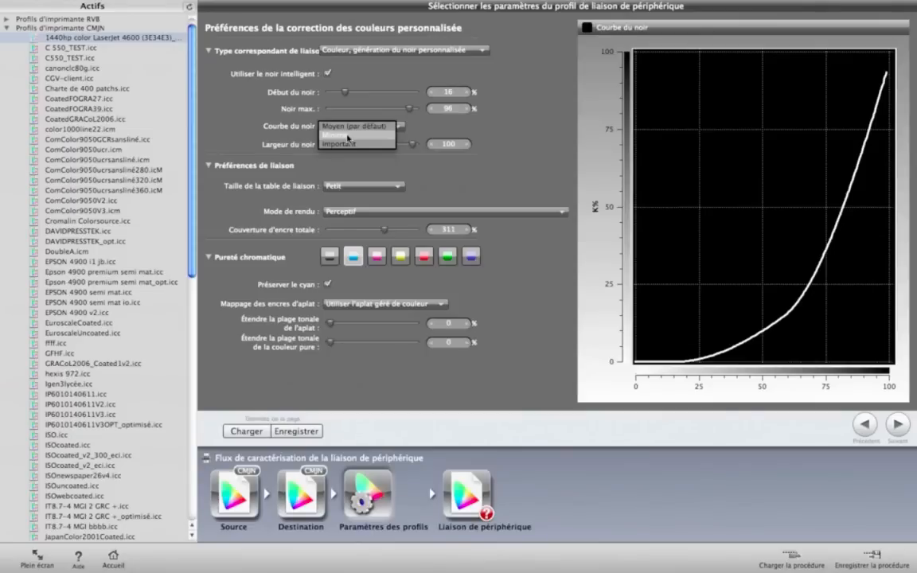
left_click(348, 136)
left_click(355, 129)
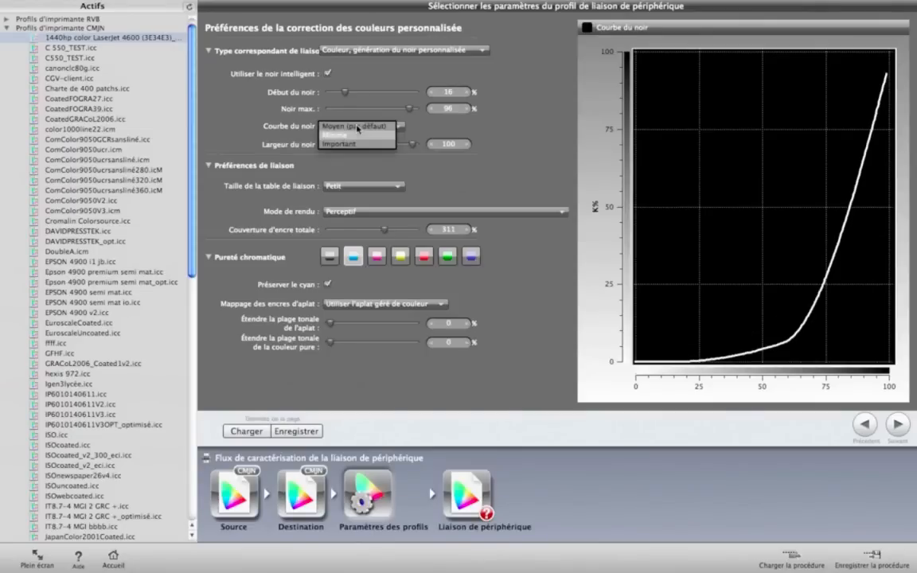
left_click(353, 146)
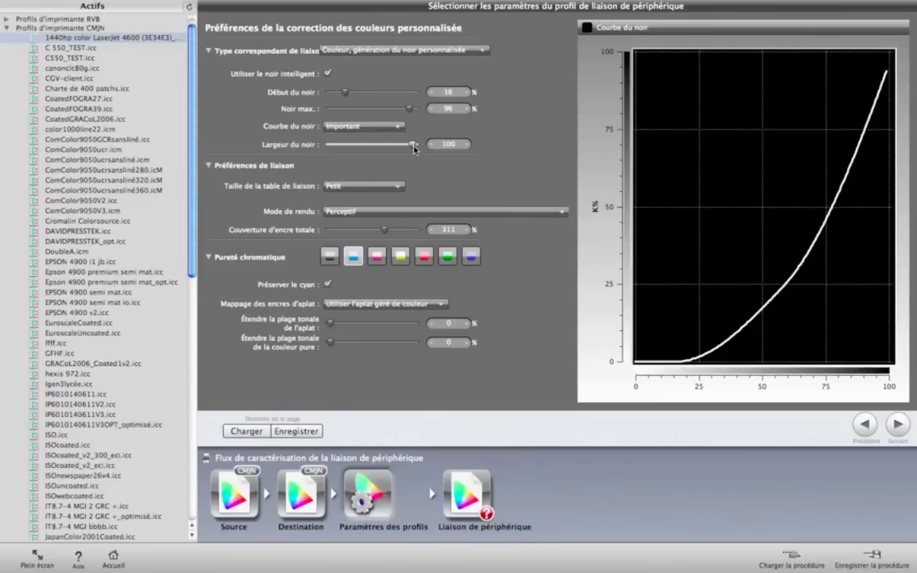
Step: Try several black widths and set Largeur du noir to 51
left_click_drag(412, 145, 373, 145)
left_click_drag(381, 146, 336, 145)
left_click_drag(331, 147, 371, 147)
Step: Try the Grand link table size and set Taille de la table de liaison to Moyen (par défaut)
left_click(344, 188)
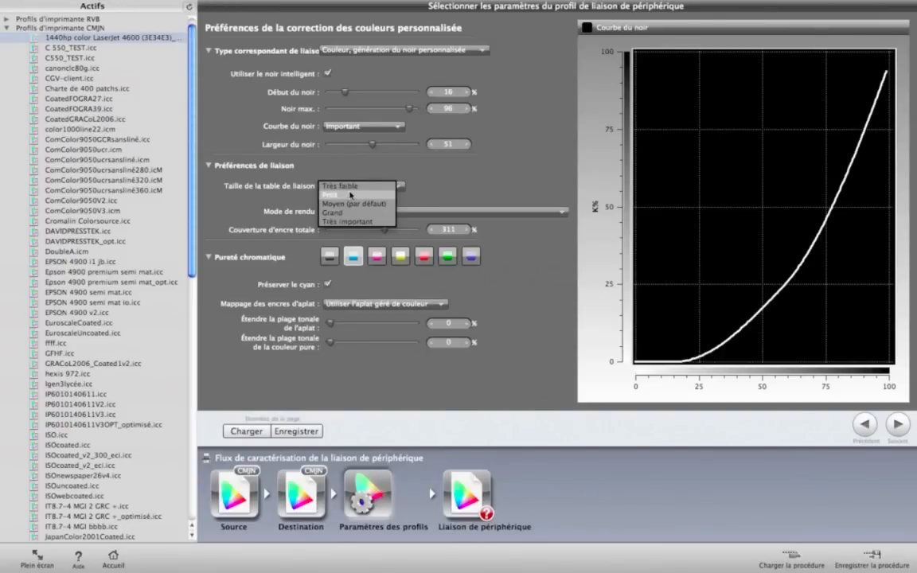
left_click(337, 213)
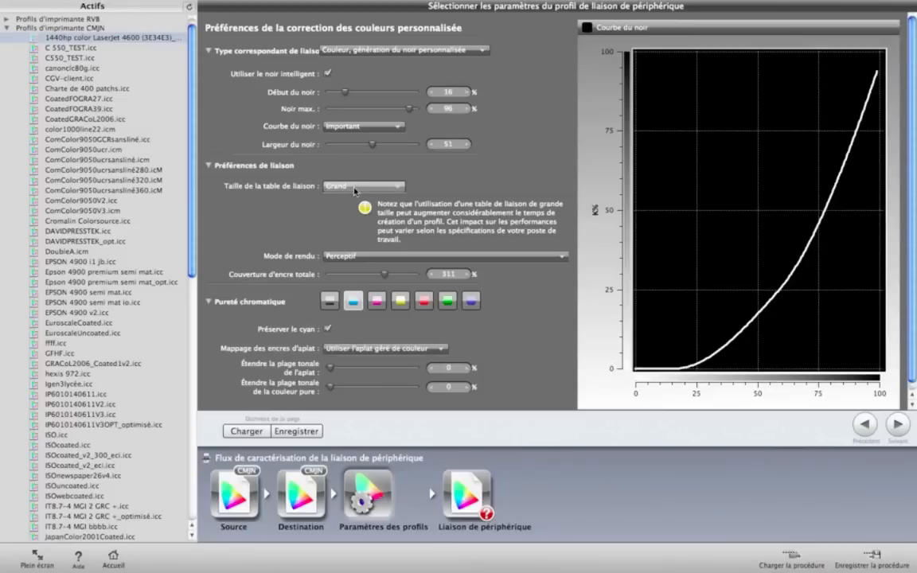
left_click(355, 188)
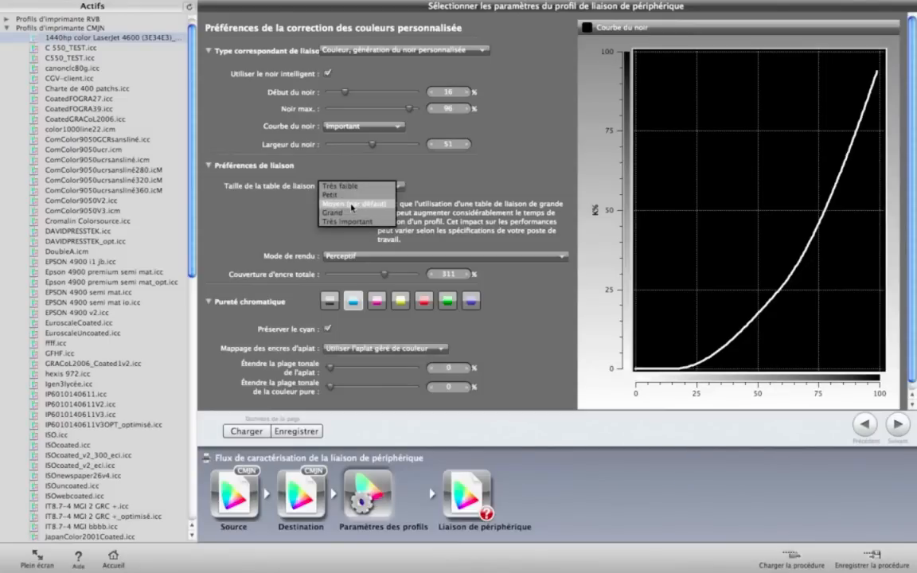
left_click(352, 205)
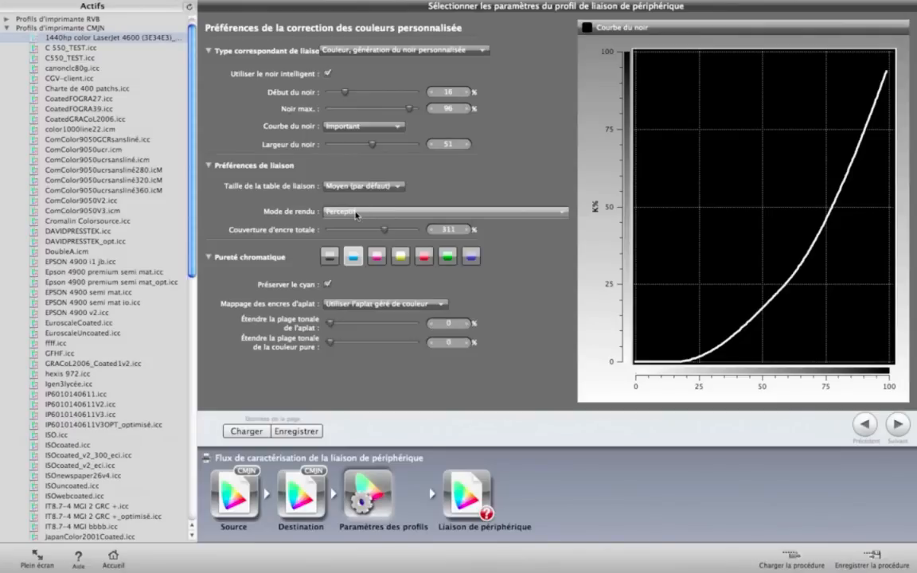
Step: Set the rendering intent (Mode de rendu) to Colorimétrique relatif avec compensation du point noir (par défaut)
left_click(356, 214)
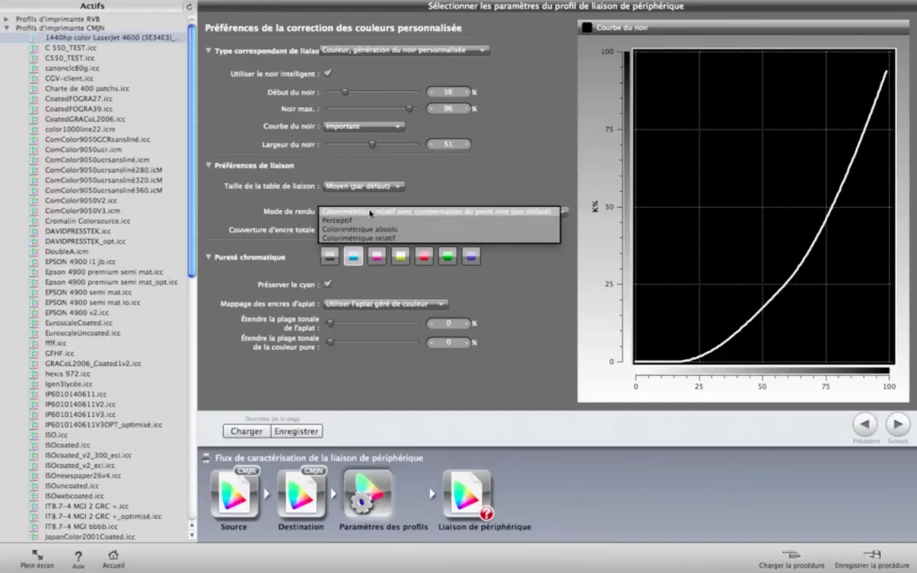
left_click(370, 213)
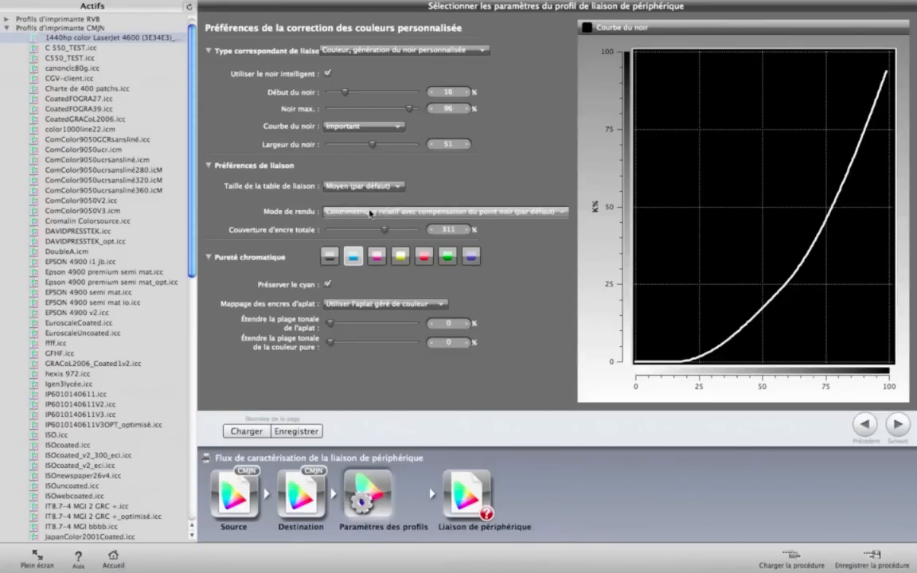
left_click(536, 213)
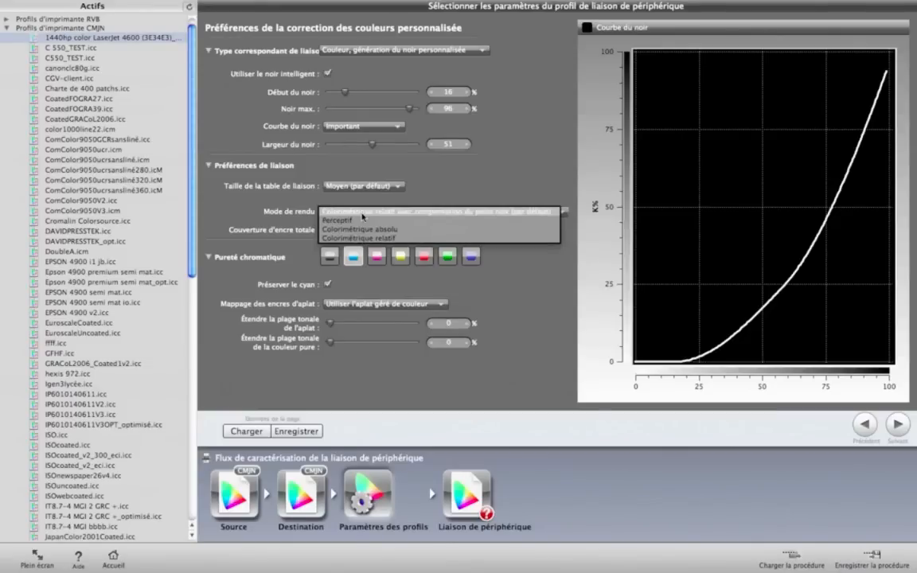
left_click(363, 216)
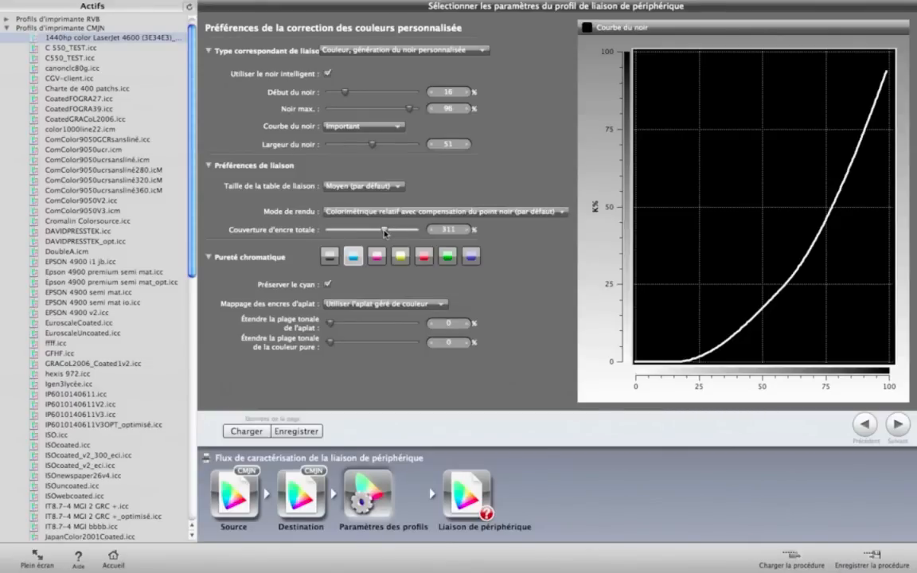
Step: Try different total ink coverages and set Couverture d'encre totale to 400 %
left_click_drag(386, 232, 423, 238)
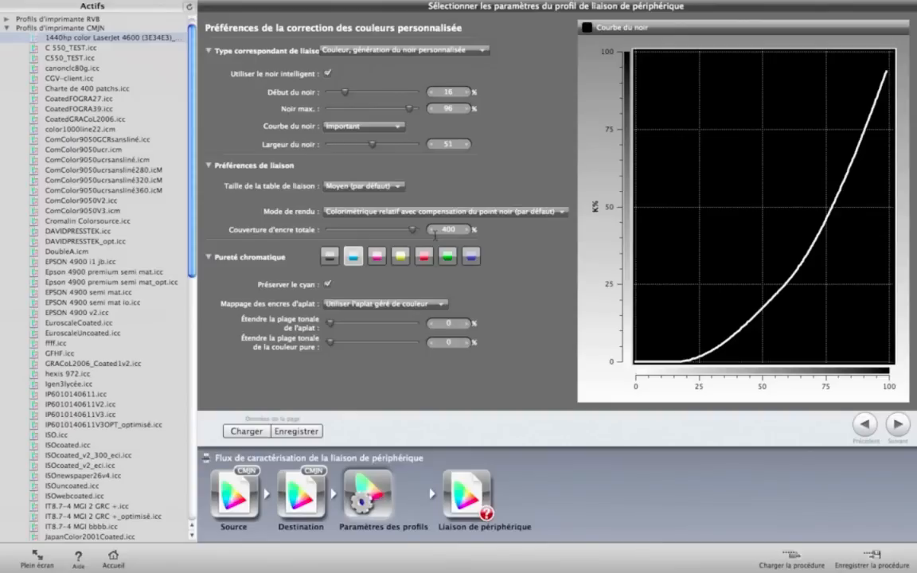
left_click_drag(412, 230, 393, 233)
left_click_drag(390, 233, 417, 233)
left_click_drag(414, 237, 414, 237)
Step: For black under Pureté chromatique, keep Préserver le noir enabled and set Mappage des encres d'aplat to Préserver le texte
left_click(330, 257)
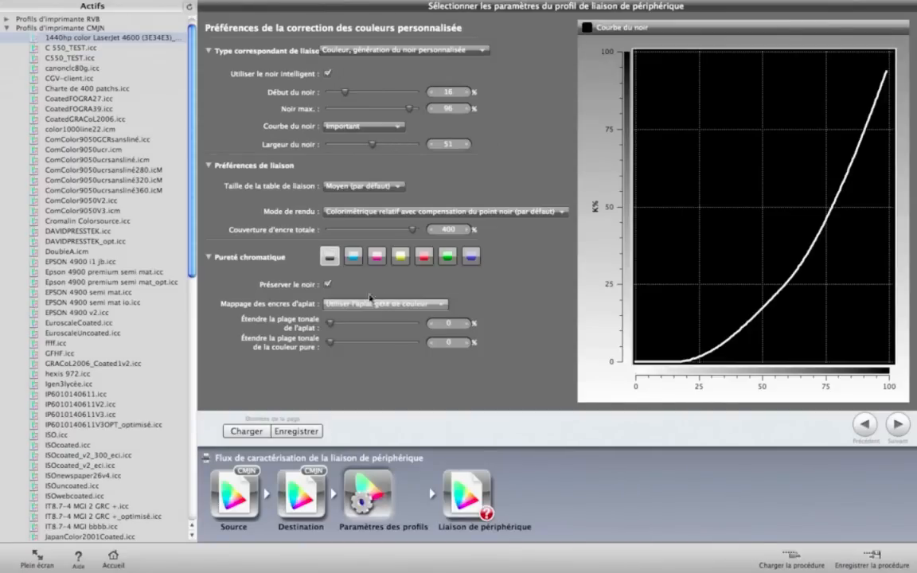
left_click(327, 285)
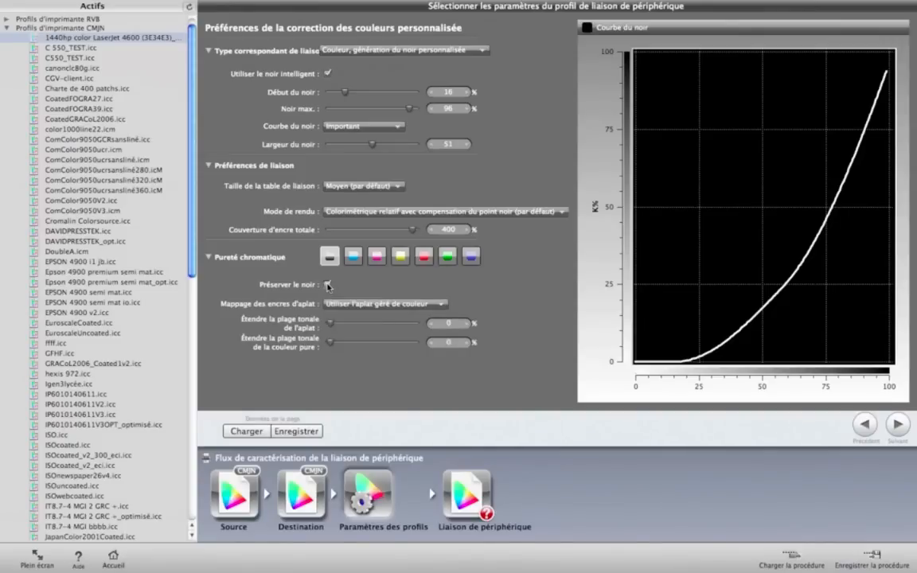
left_click(326, 285)
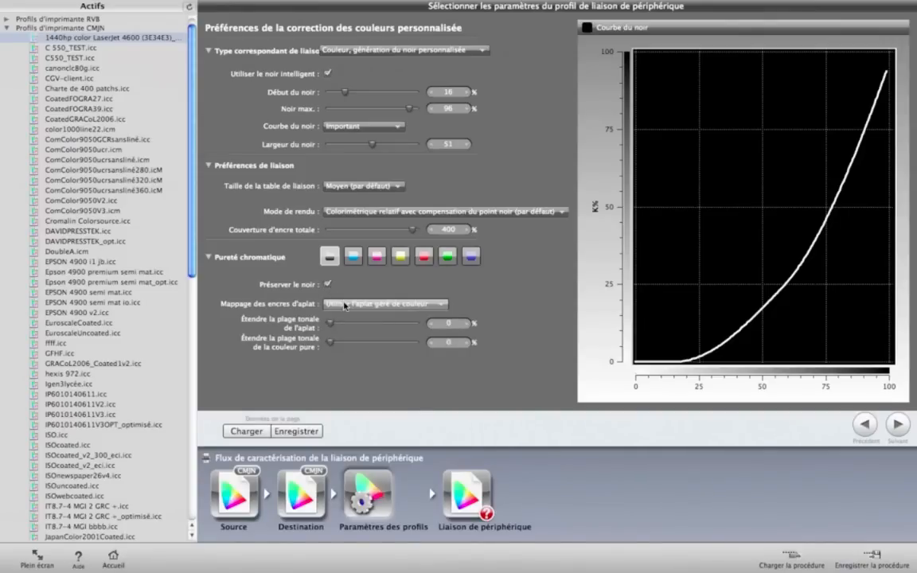
left_click(345, 306)
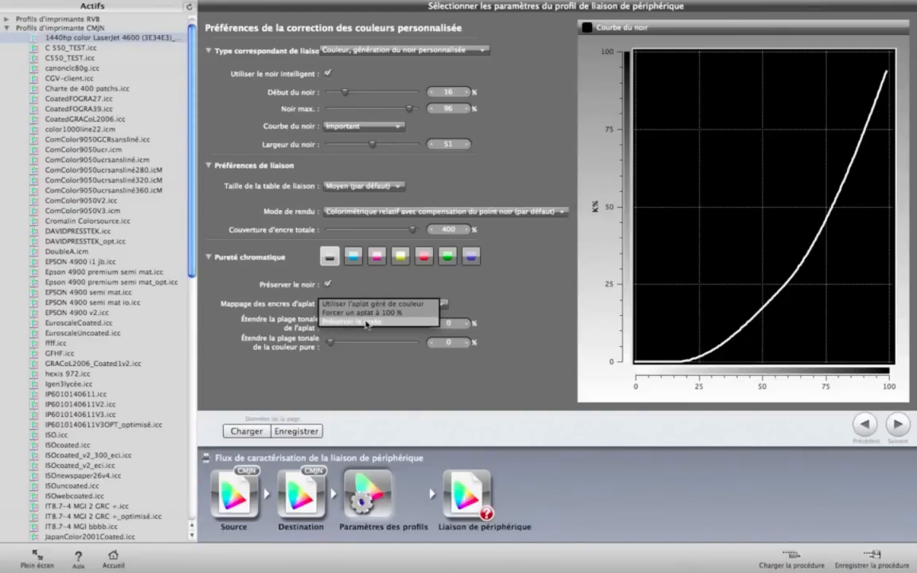
left_click(366, 322)
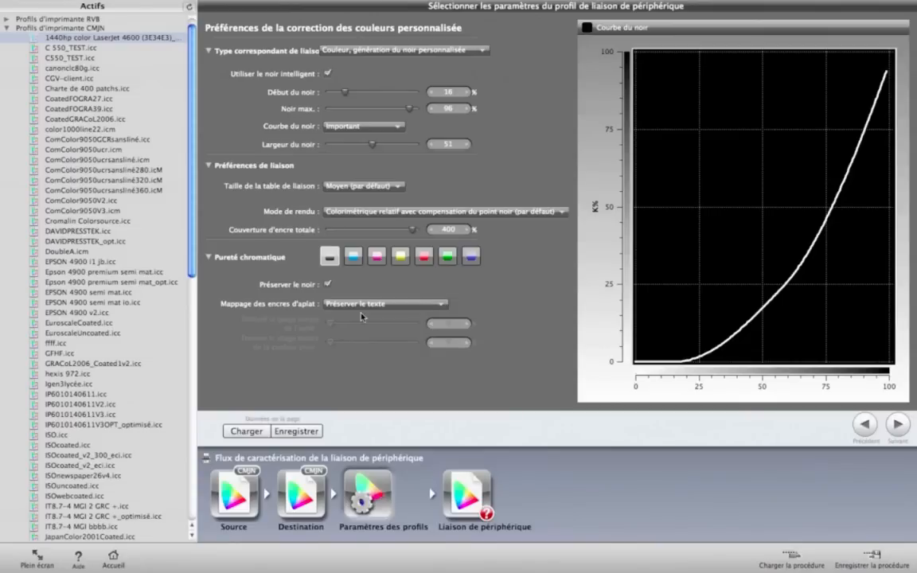
Step: Review the Pureté chromatique preservation settings for cyan, magenta, yellow, red, green and blue in turn
left_click(355, 257)
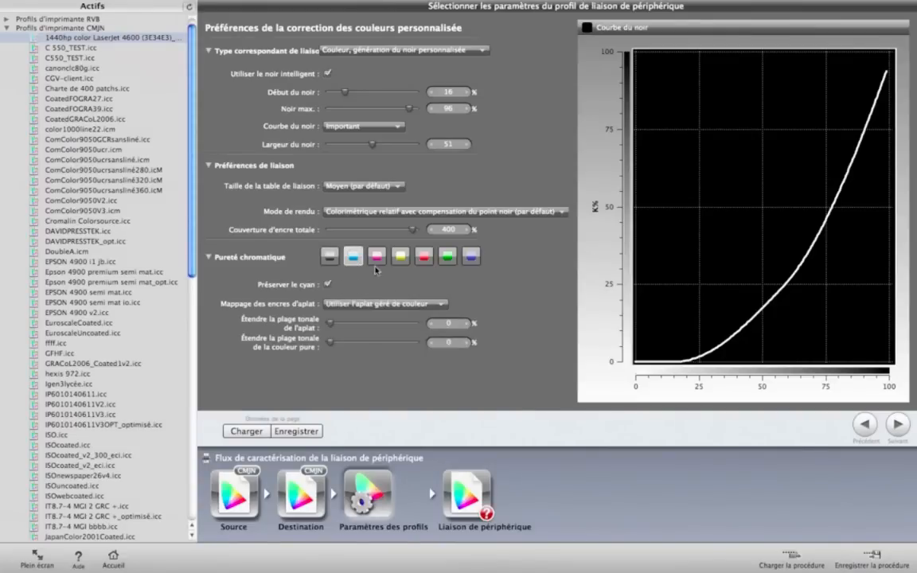
left_click(377, 256)
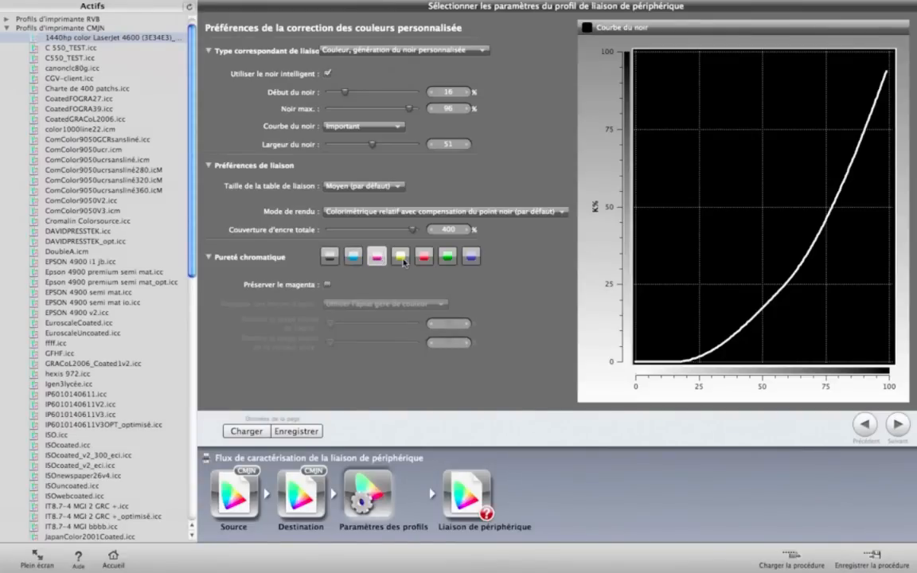
left_click(402, 260)
left_click(425, 257)
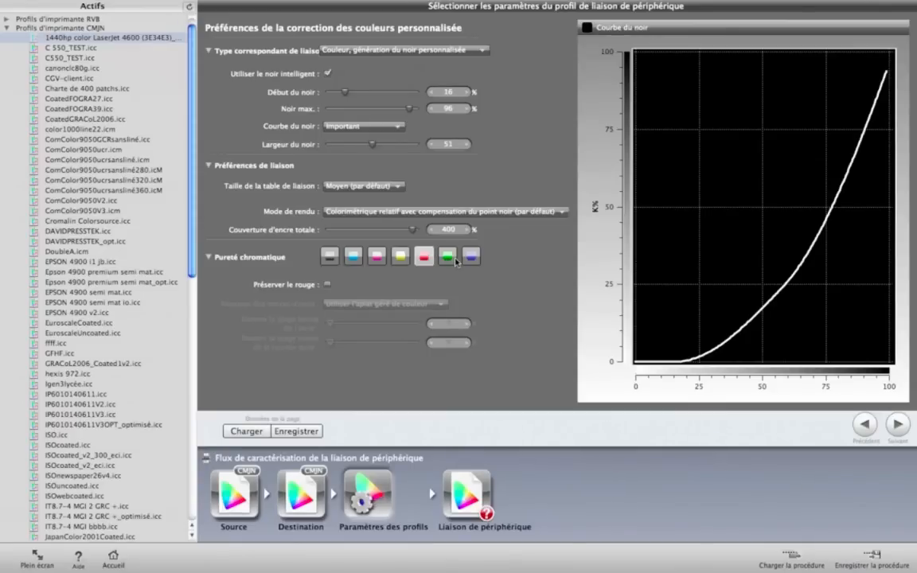
left_click(454, 260)
left_click(472, 257)
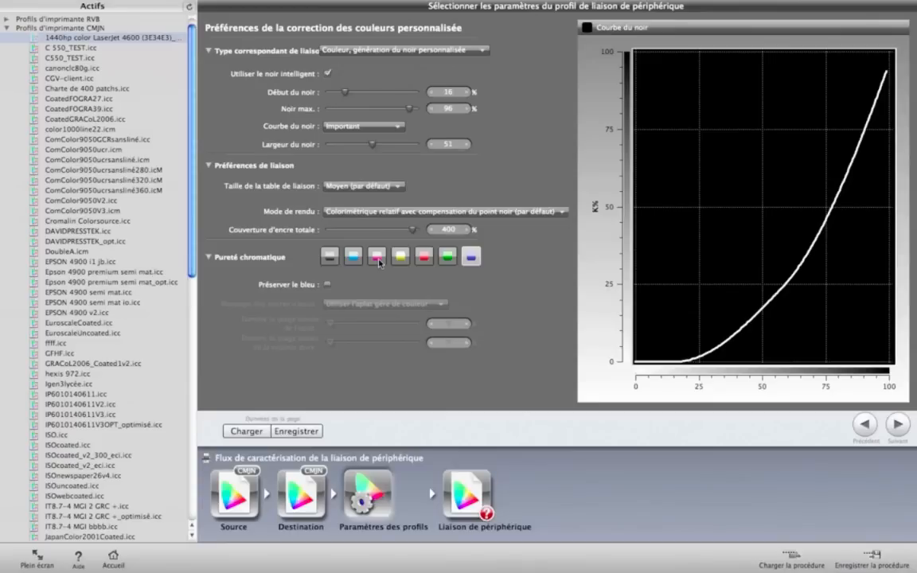
Step: For cyan, set the solid ink mapping to Forcer un aplat à 100 % and extend the solid's tonal range to 100 %
left_click(354, 258)
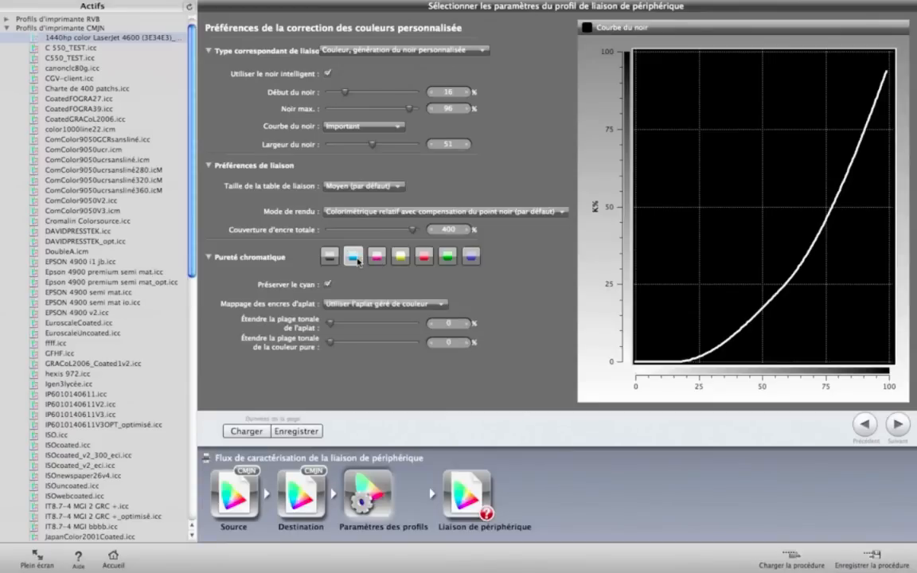
left_click(378, 304)
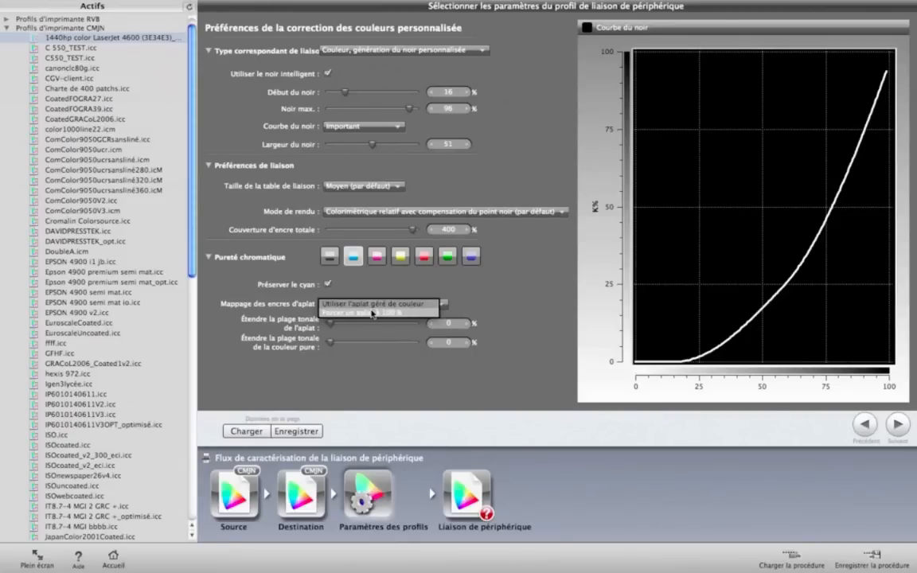
left_click(372, 313)
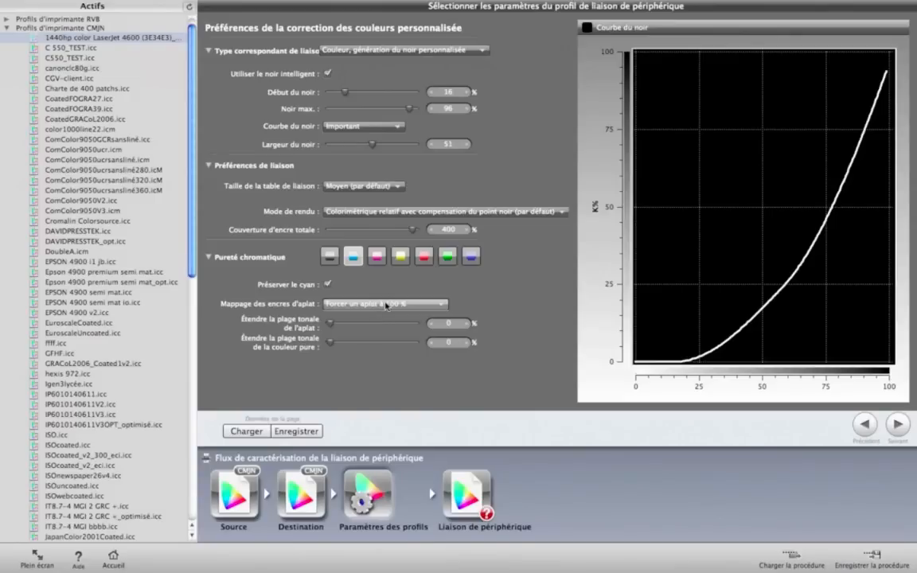
left_click(330, 326)
left_click_drag(329, 325, 427, 328)
Step: Save the device link profile settings as webinar.lsxf in the DeviceLinkProfileSettings folder
scroll(192, 285, "down", 2)
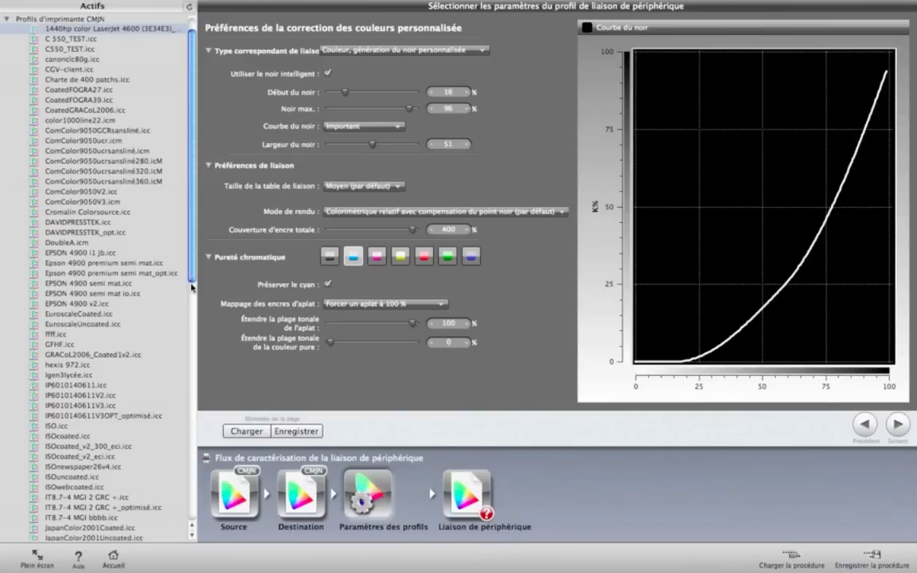
scroll(192, 301, "down", 10)
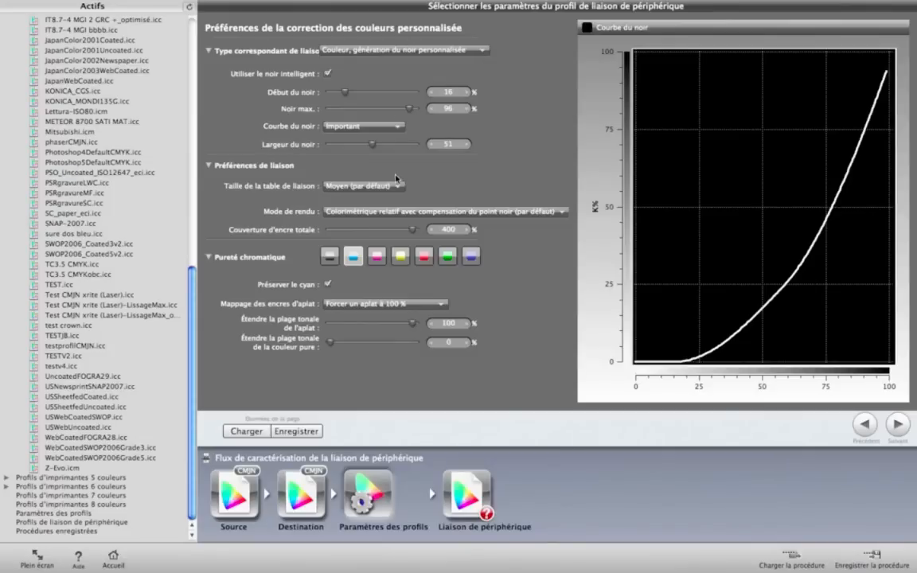
left_click(298, 432)
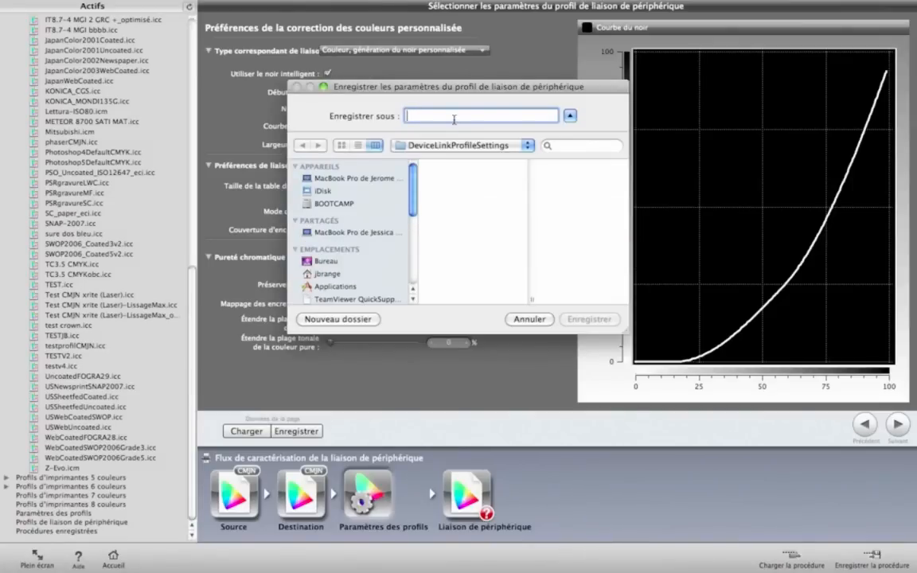
type("webinar.lsxf")
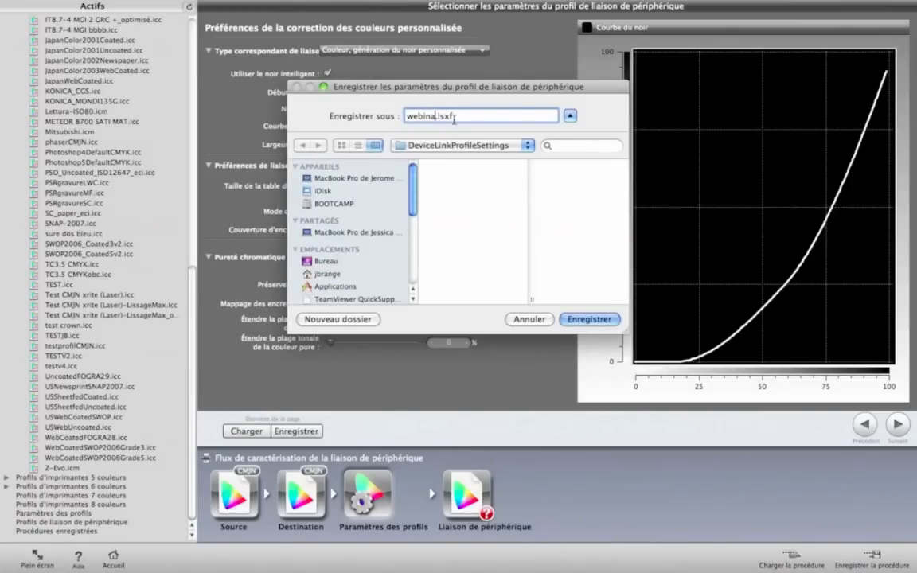
left_click(589, 319)
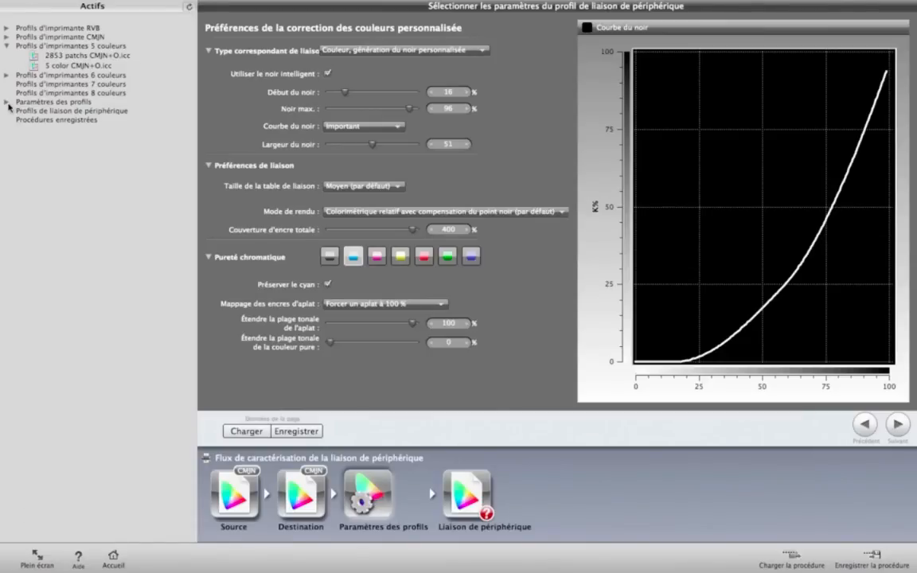
Step: Load the saved webinar.lsxf settings from the assets into the Paramètres des profils stage of the workflow
left_click(7, 102)
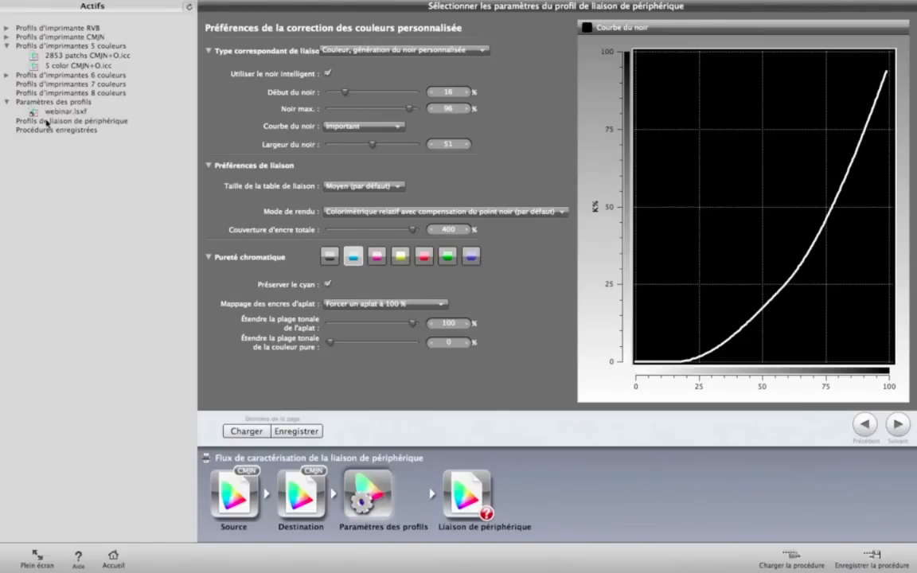
left_click(70, 112)
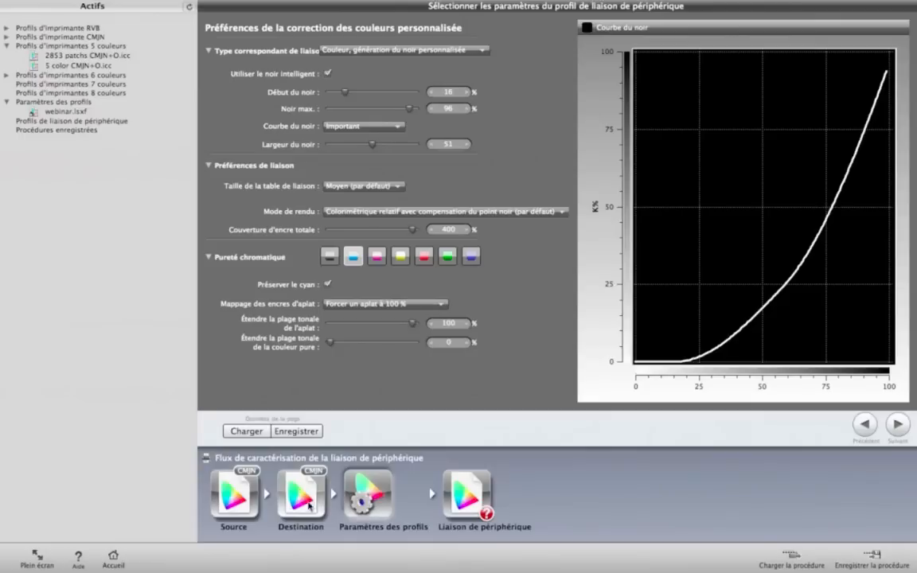
left_click_drag(73, 112, 381, 504)
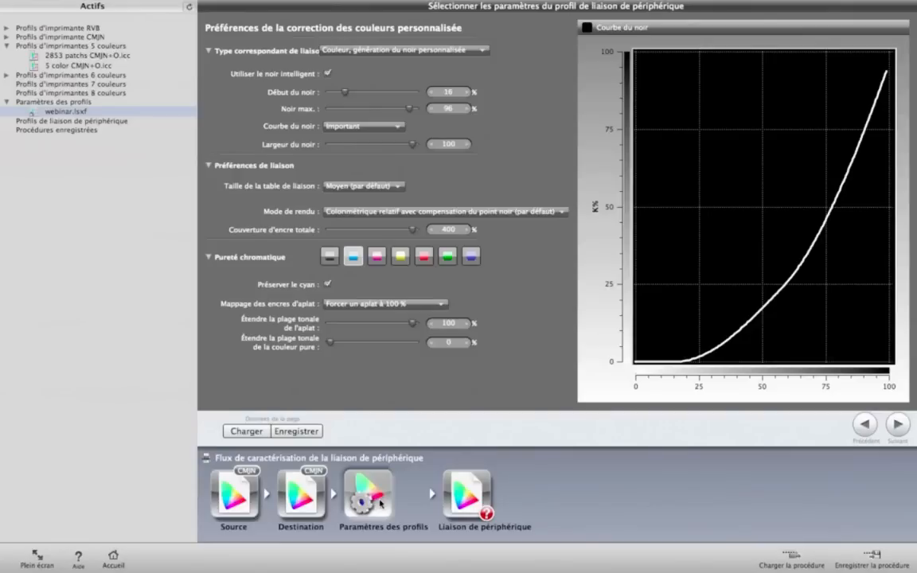
Step: Open the Liaison de périphérique stage and examine the profile's file name field and the Dossier actif choices
left_click(469, 496)
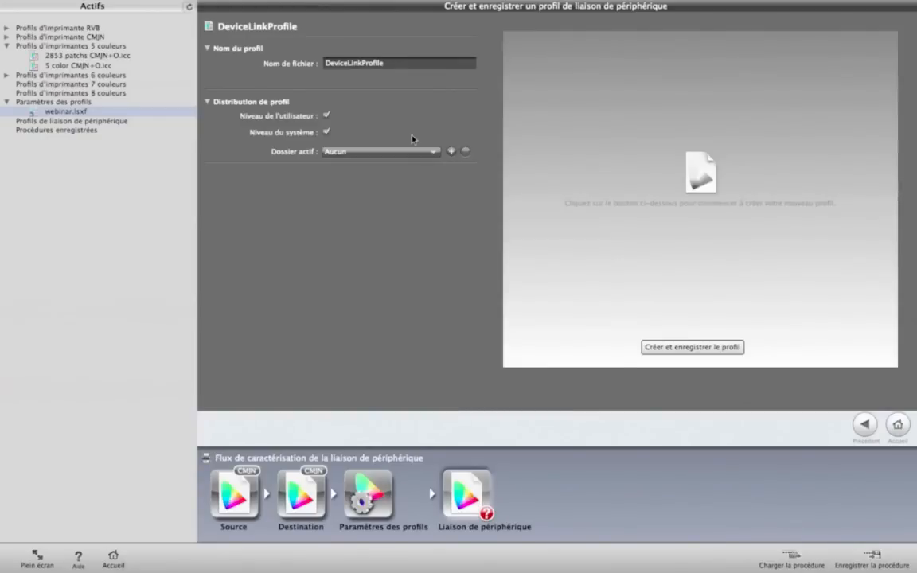
left_click_drag(397, 63, 322, 64)
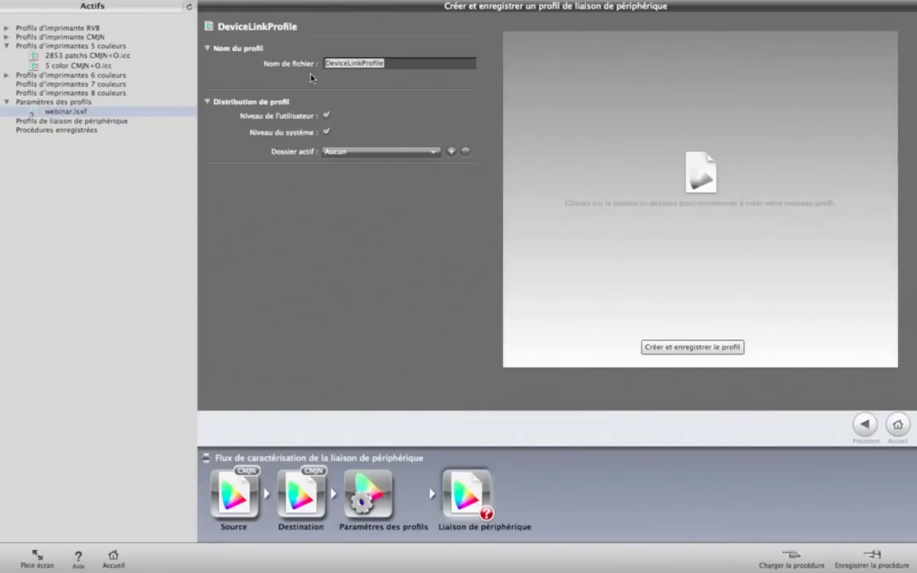
left_click(397, 63)
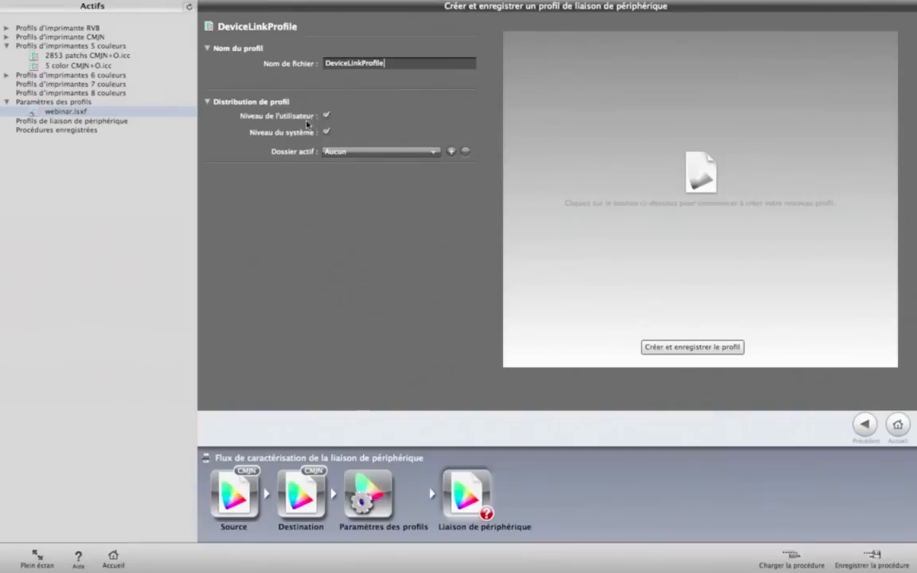
left_click(348, 152)
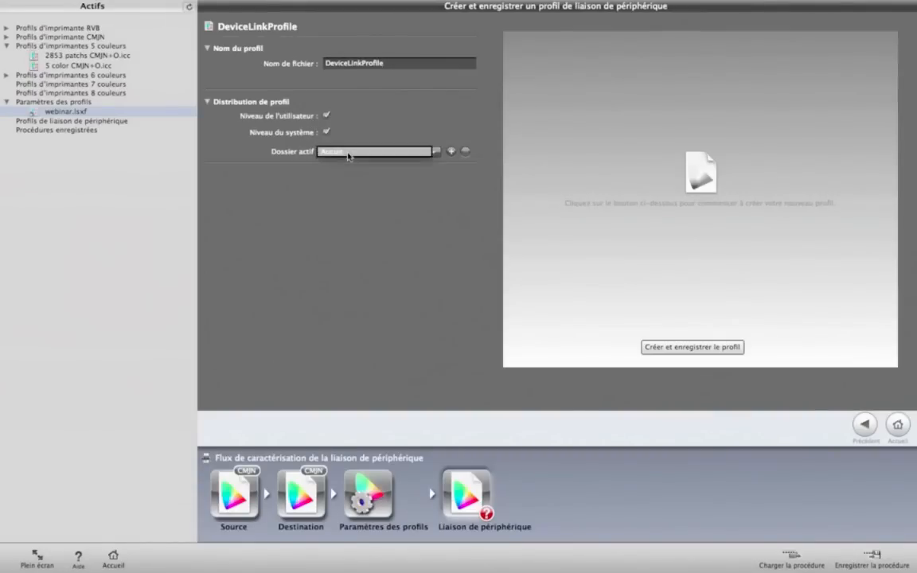
left_click(433, 184)
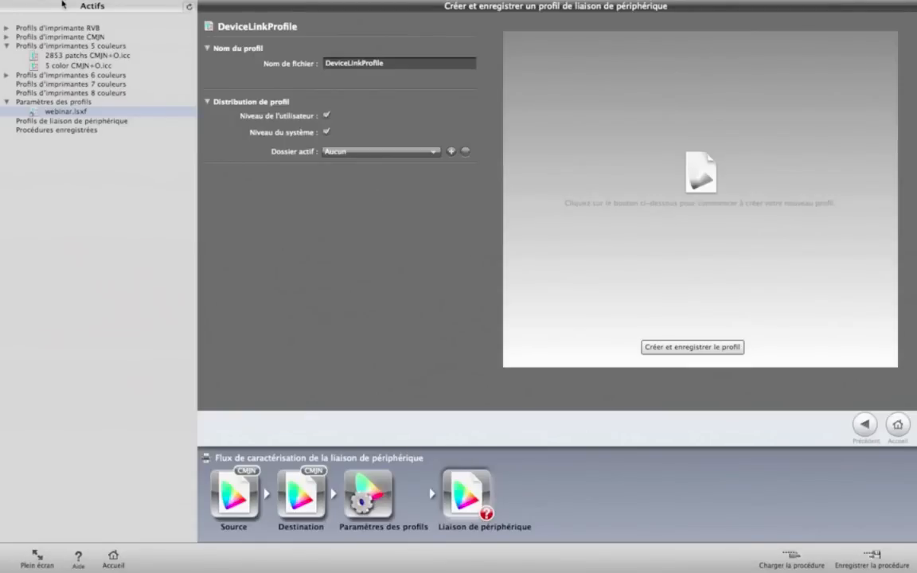
Step: Switch from i1Profiler to the presentation Webinar_i1Profiler_DeviceLink_FR_v2.pptx
mouse_move(2, 5)
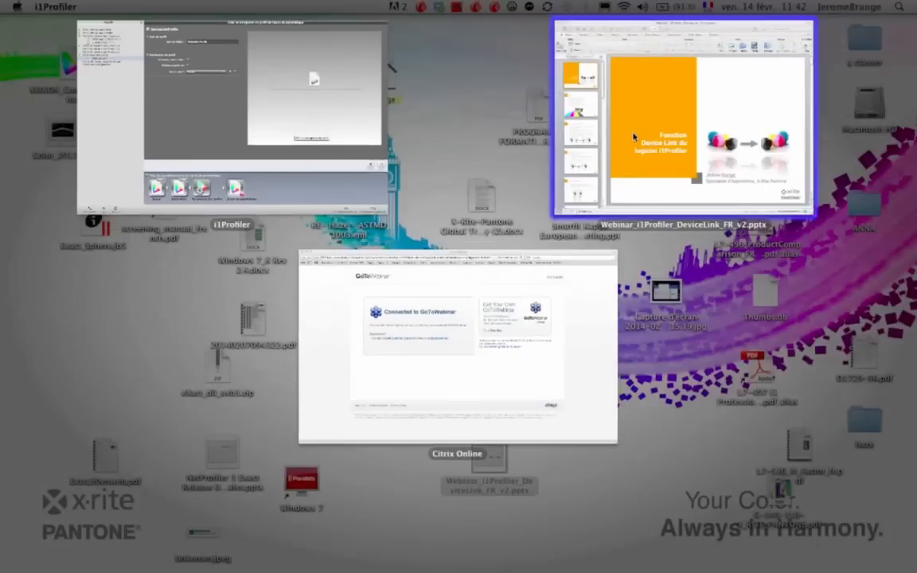
left_click(635, 143)
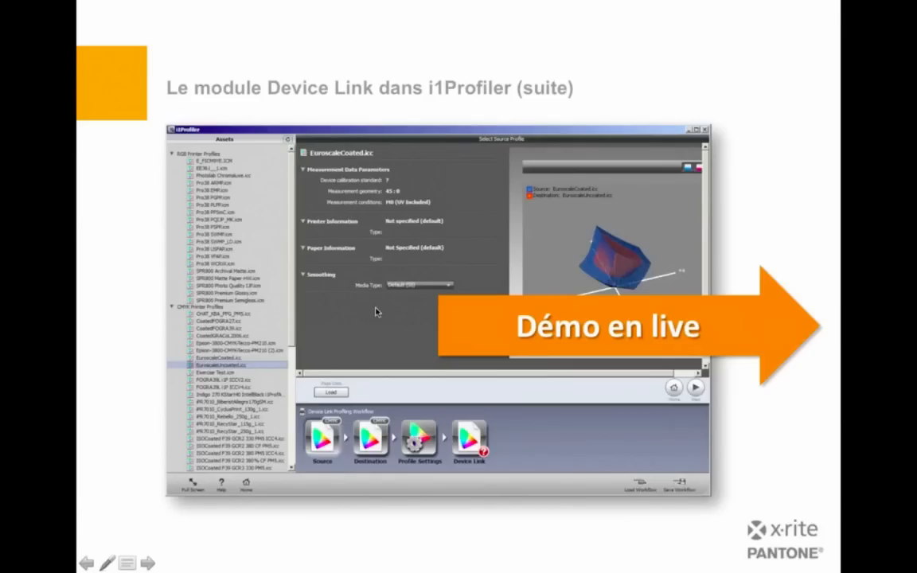